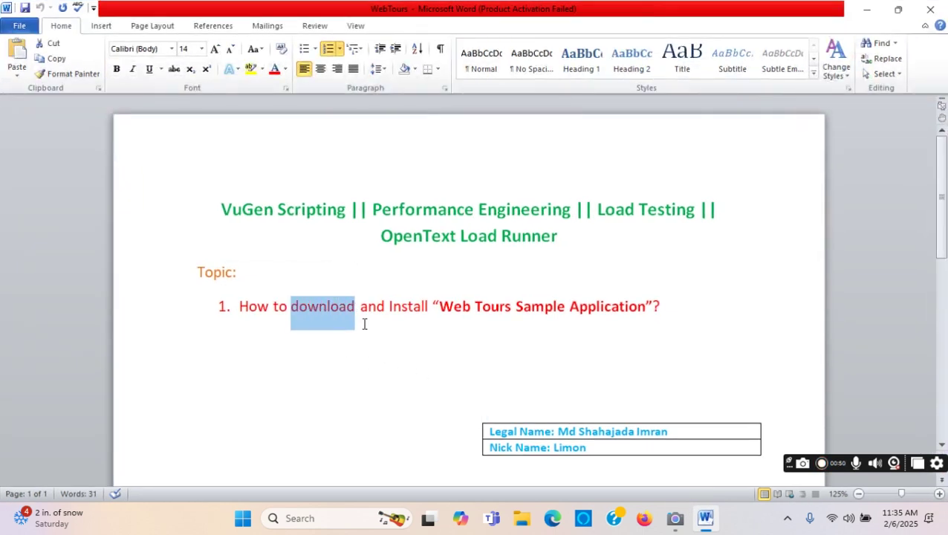
Highlight 'Install' and 'download' in the Word notes, then minimise Word to the desktop
{"action": "left_click", "coordinate": [380, 337]}
{"action": "left_click_drag", "start_coordinate": [389, 307], "coordinate": [428, 307]}
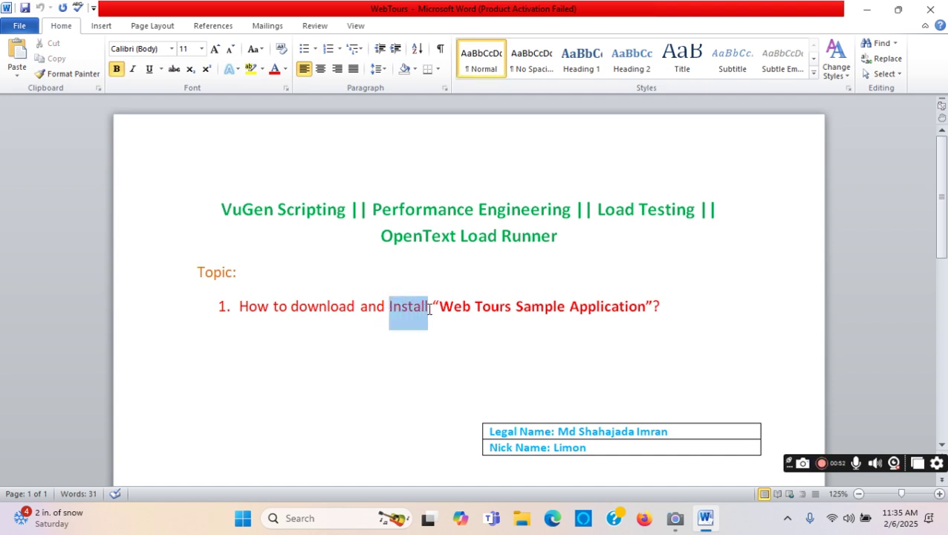
{"action": "left_click", "coordinate": [320, 341]}
{"action": "left_click_drag", "start_coordinate": [290, 306], "coordinate": [355, 307]}
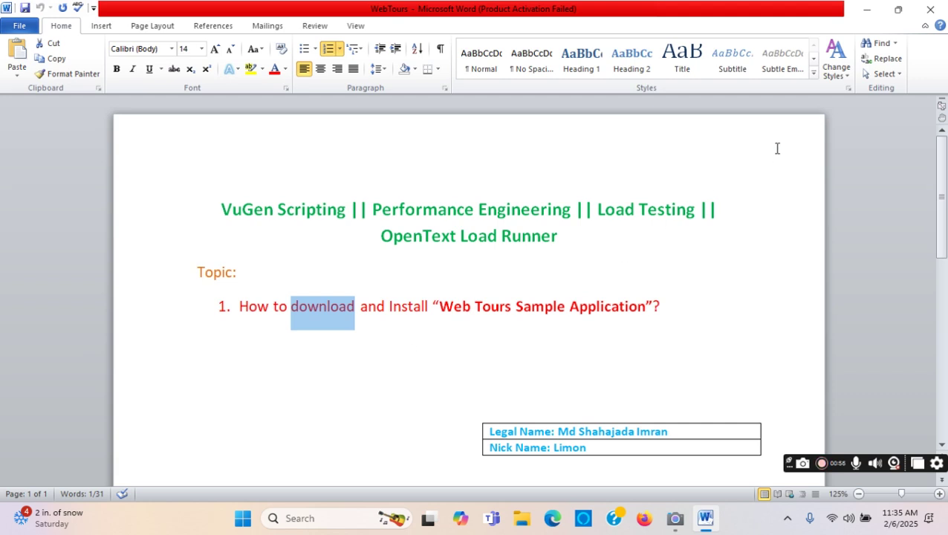
{"action": "left_click", "coordinate": [867, 10]}
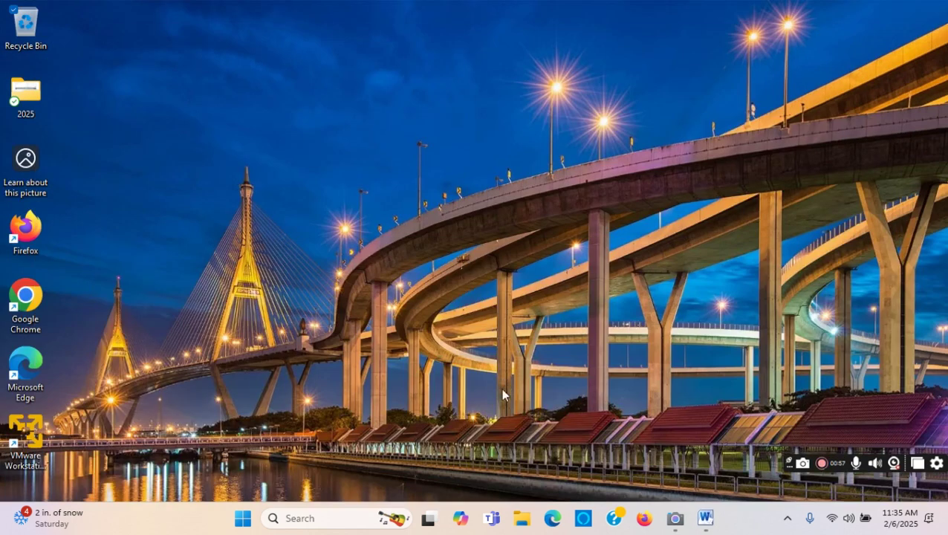
In Edge, run a Bing search for the 'opentext marketplace' suggestion
{"action": "left_click", "coordinate": [553, 520]}
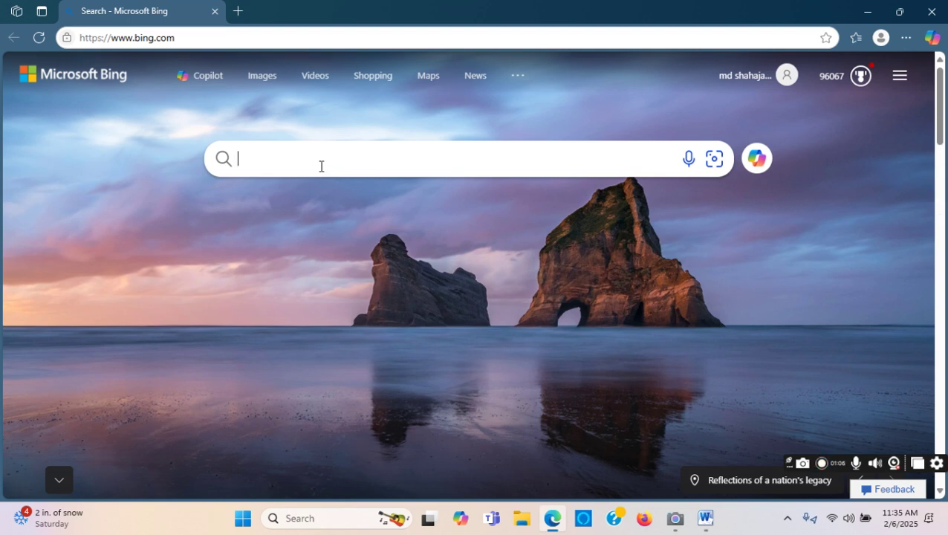
{"action": "type", "text": "O"}
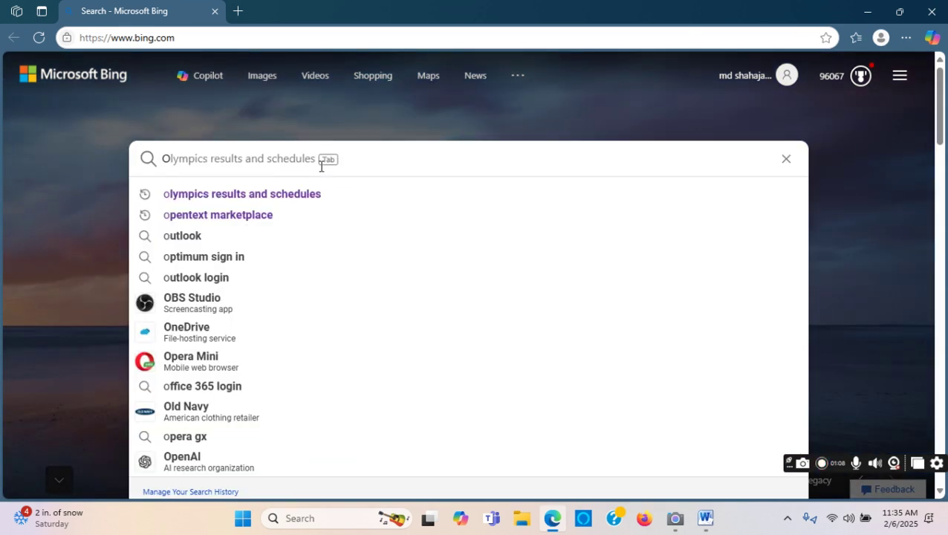
{"action": "type", "text": "penTest"}
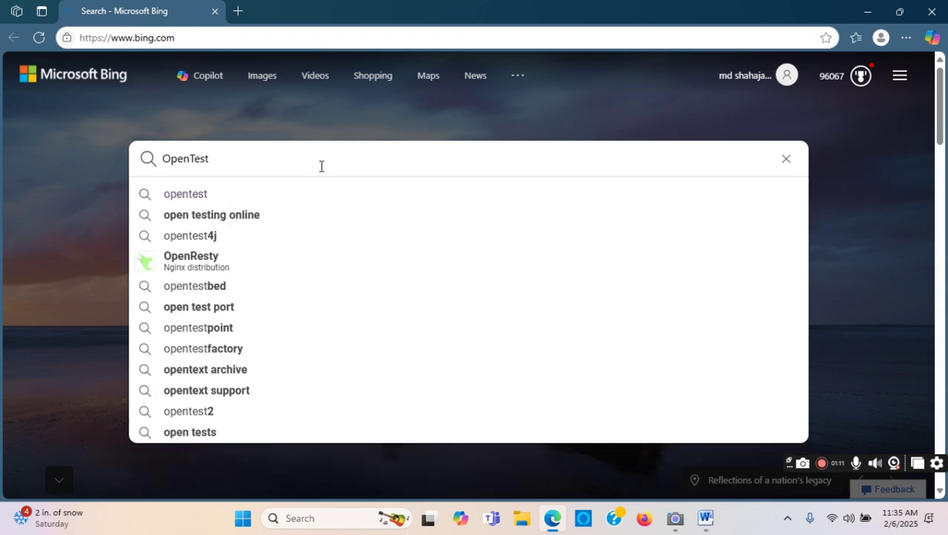
{"action": "key", "text": "BackSpace"}
{"action": "key", "text": "BackSpace"}
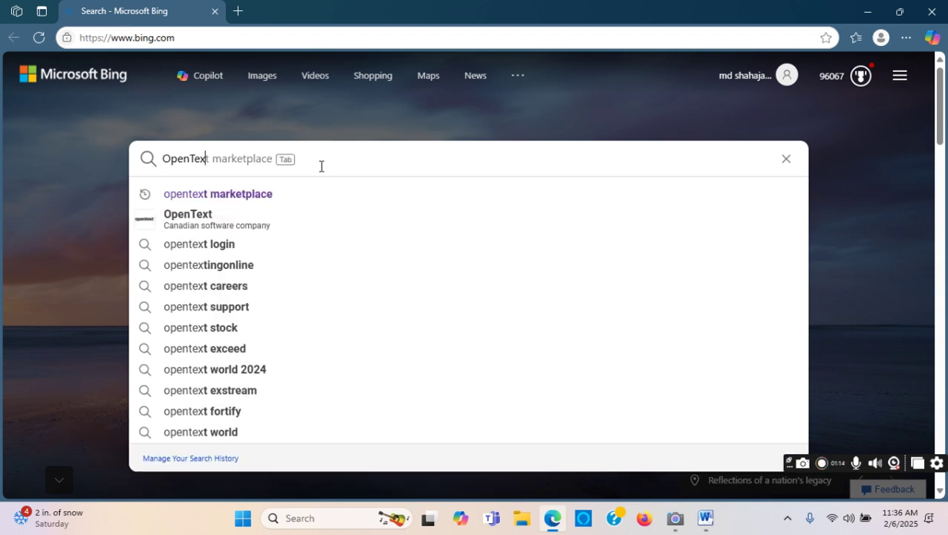
{"action": "key", "text": "Down"}
{"action": "key", "text": "Return"}
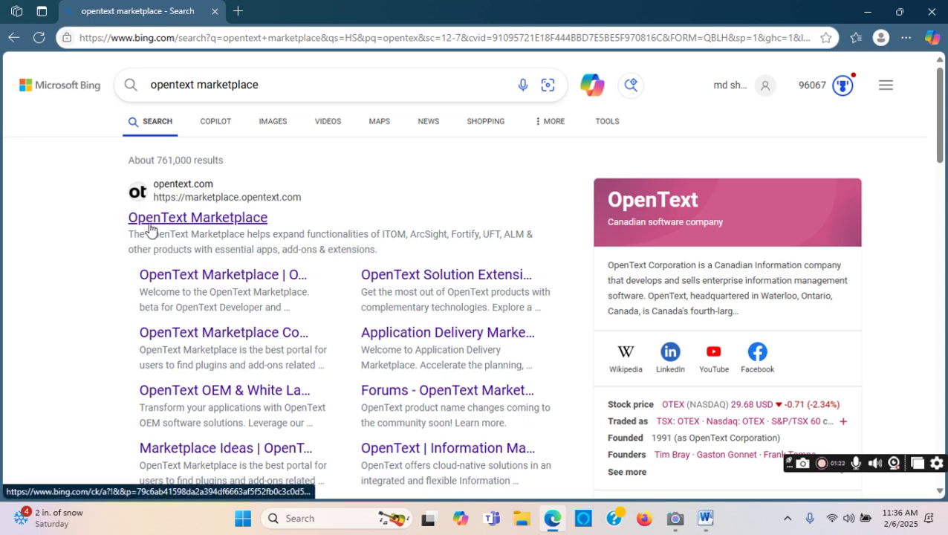
Open the OpenText Marketplace result and search the marketplace for 'Web TOURS'
{"action": "left_click", "coordinate": [222, 223]}
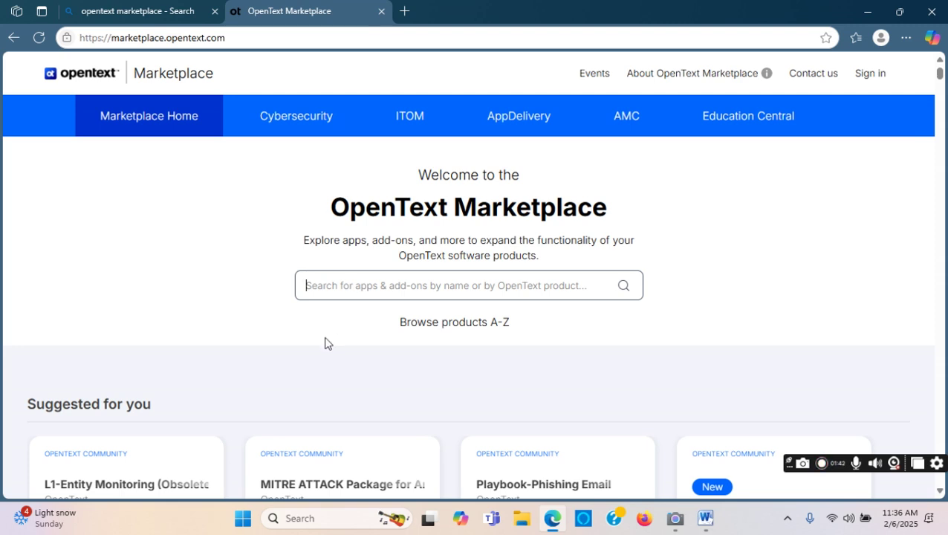
{"action": "type", "text": "Web"}
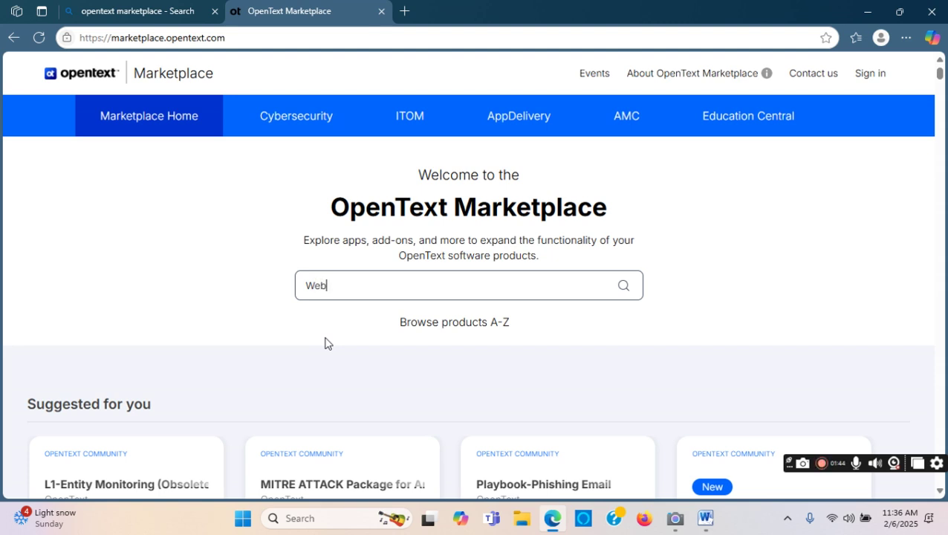
{"action": "type", "text": " TOURS"}
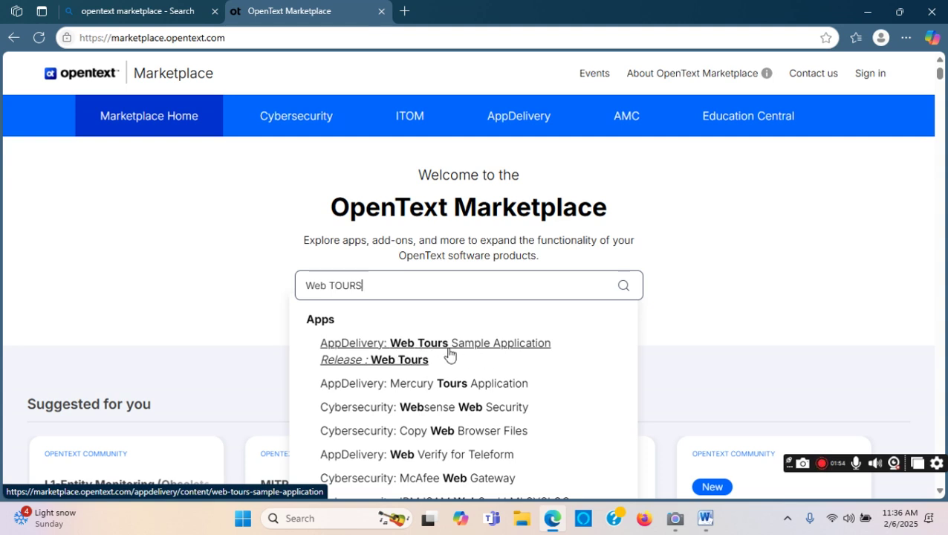
Open the Web Tours Sample Application page, choose GET IT, and sign in with the account e-mail and password
{"action": "left_click", "coordinate": [432, 346]}
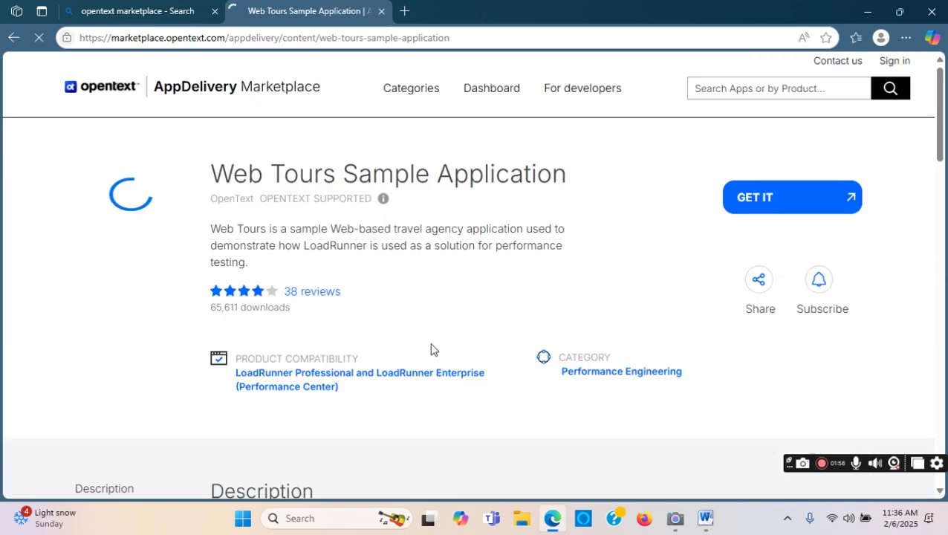
{"action": "left_click", "coordinate": [796, 205]}
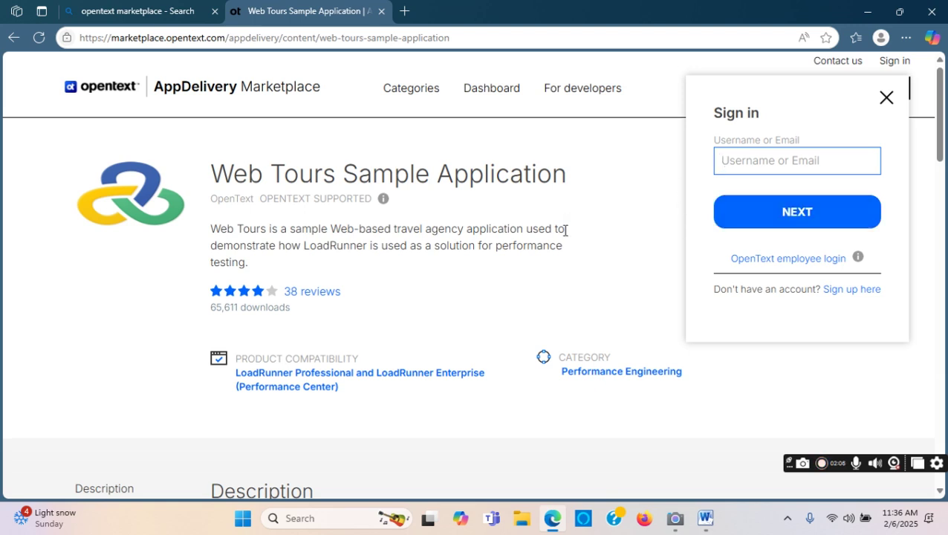
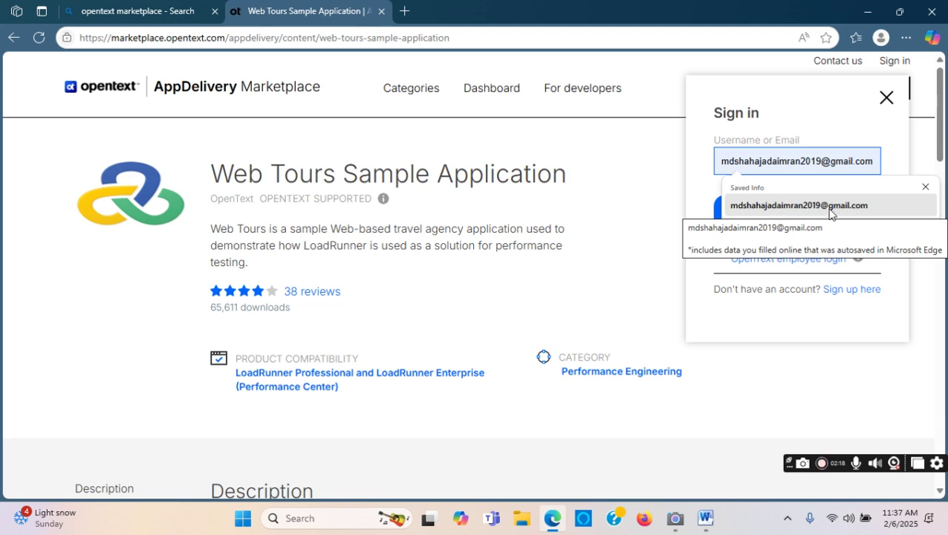
{"action": "left_click", "coordinate": [826, 208]}
{"action": "left_click", "coordinate": [823, 214]}
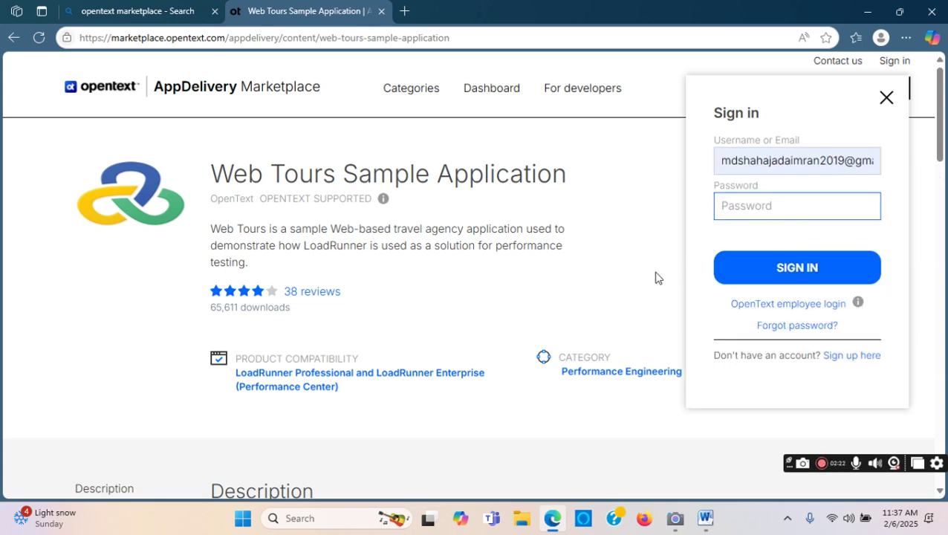
{"action": "type", "text": "m"}
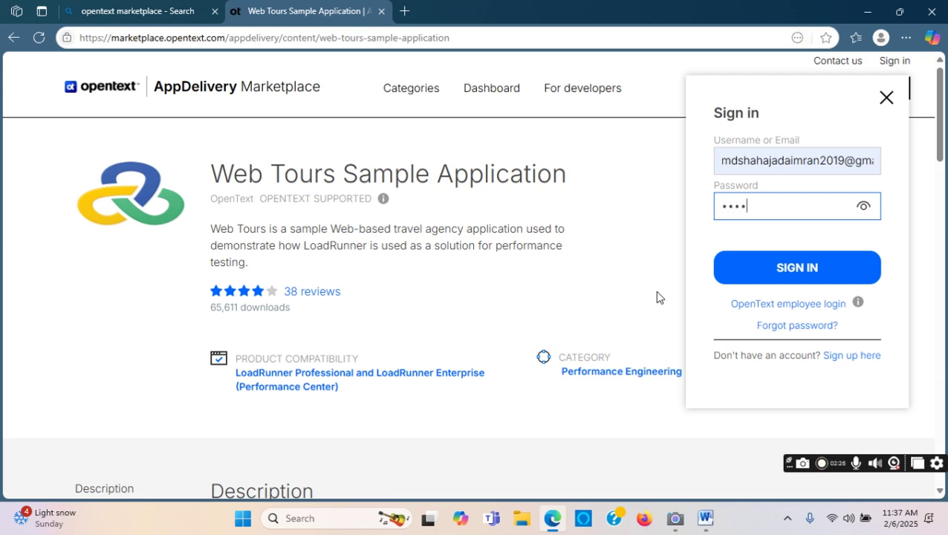
{"action": "type", "text": "a"}
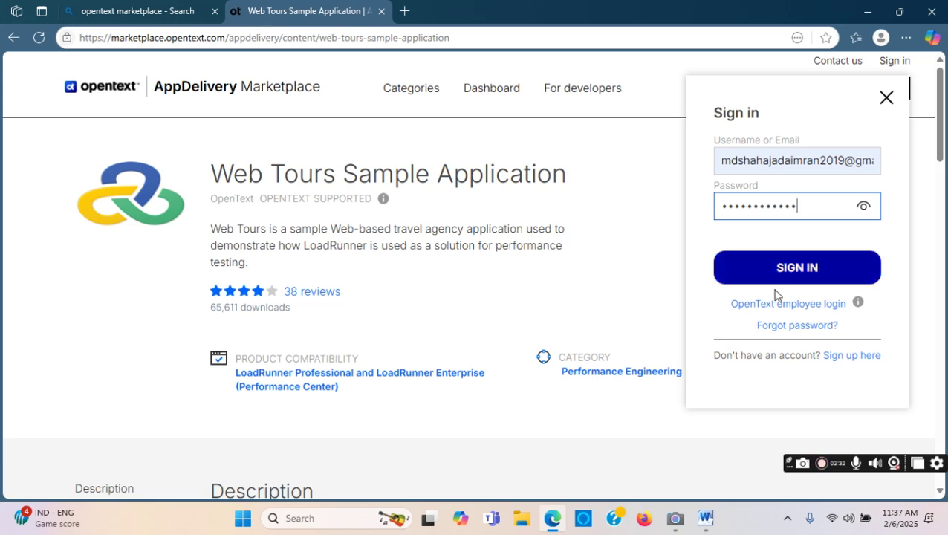
{"action": "left_click", "coordinate": [808, 269]}
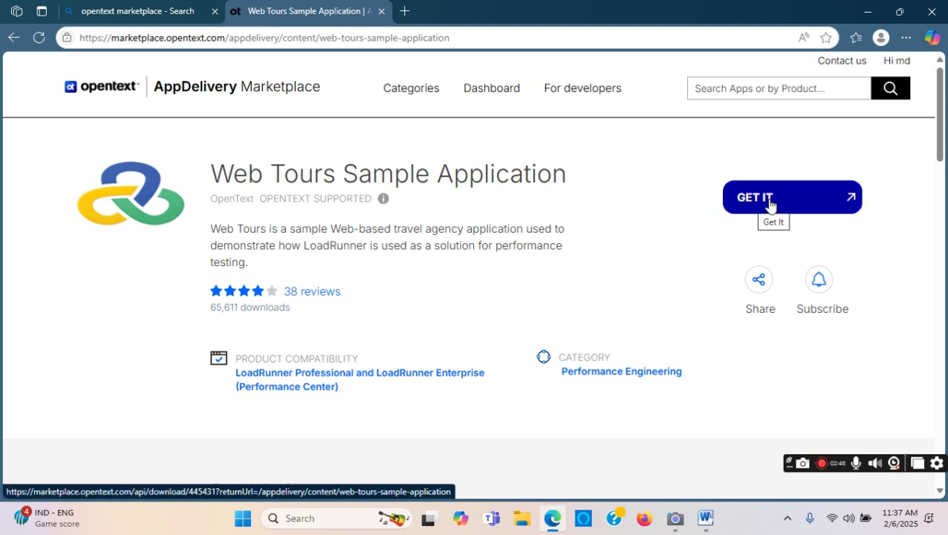
{"action": "left_click", "coordinate": [868, 11]}
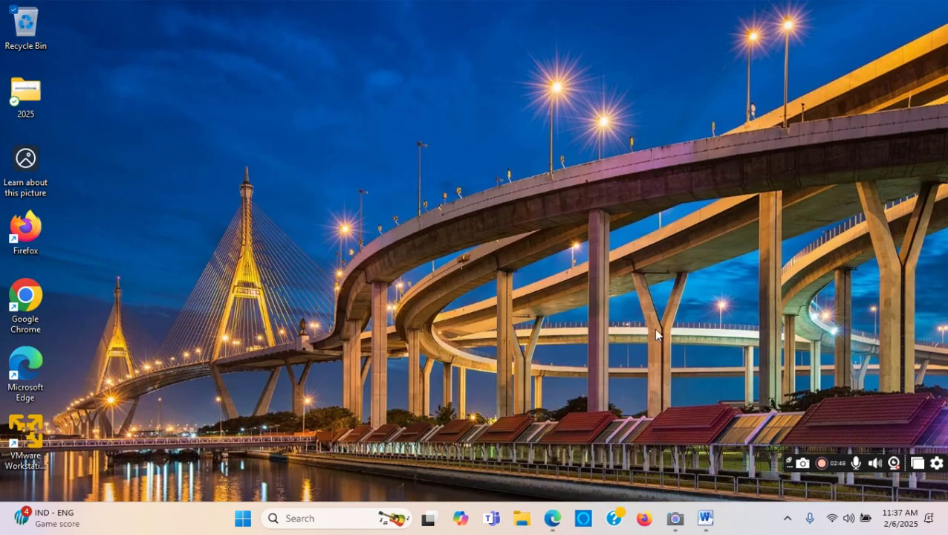
{"action": "left_click", "coordinate": [522, 519]}
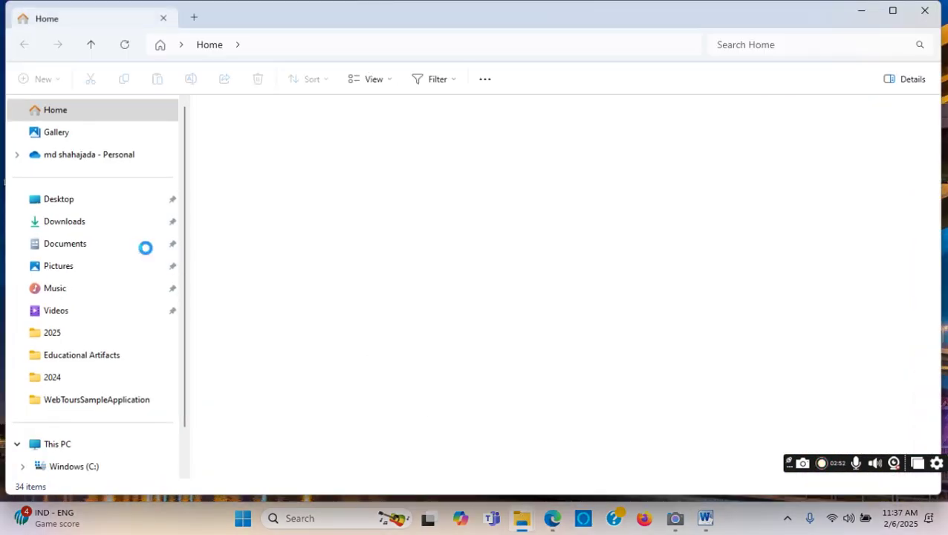
{"action": "left_click", "coordinate": [84, 223]}
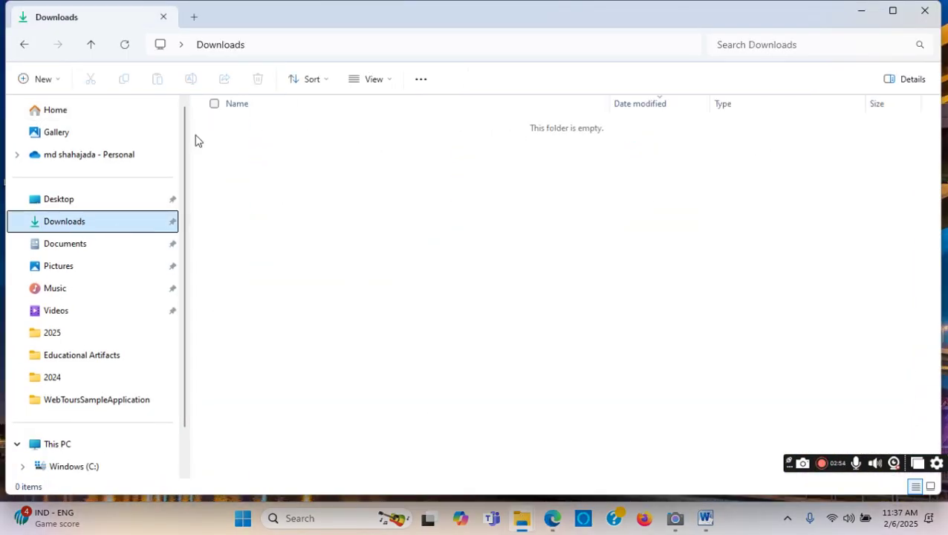
{"action": "left_click", "coordinate": [894, 12]}
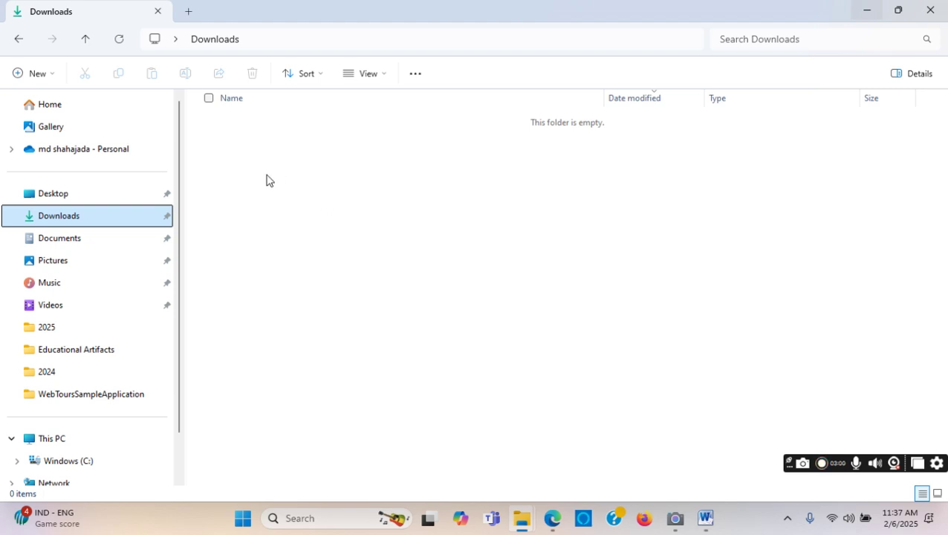
{"action": "mouse_move", "coordinate": [554, 527]}
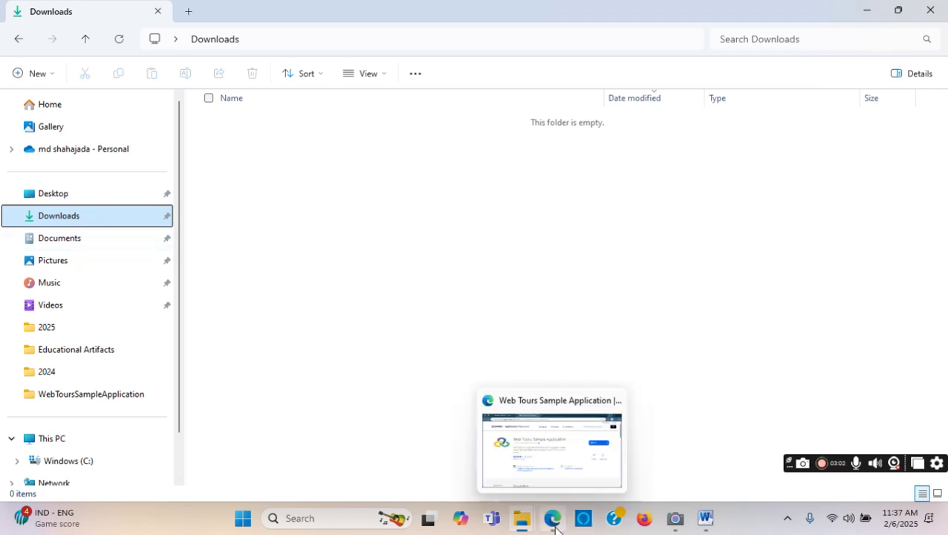
{"action": "left_click", "coordinate": [559, 482]}
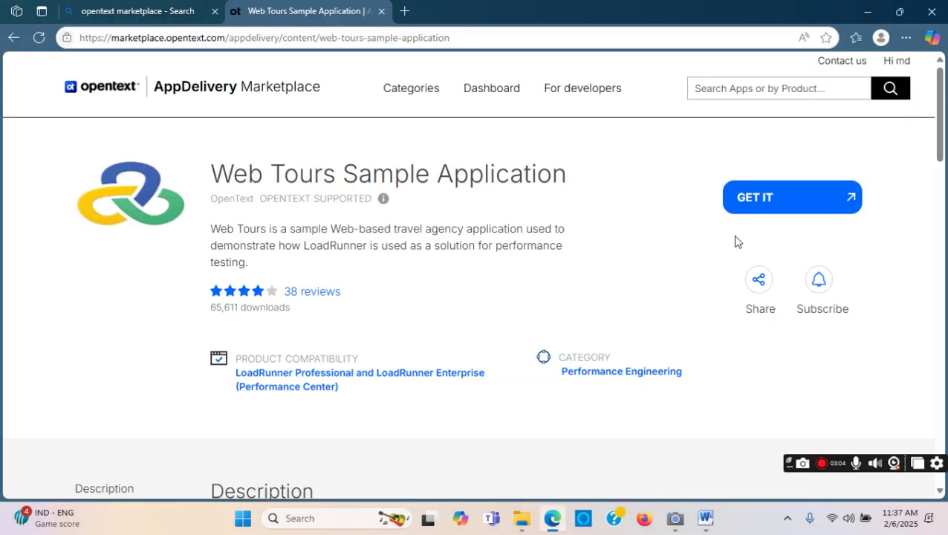
Use GET IT on the Web Tours Sample Application page to download Web Tours 1.0.zip
{"action": "left_click", "coordinate": [791, 202]}
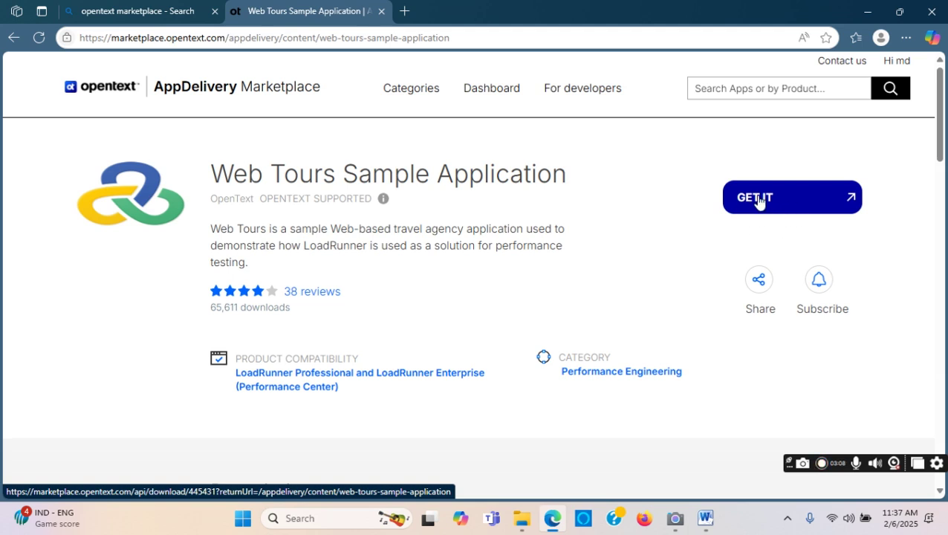
{"action": "left_click_drag", "start_coordinate": [349, 175], "coordinate": [567, 176]}
{"action": "left_click", "coordinate": [498, 324]}
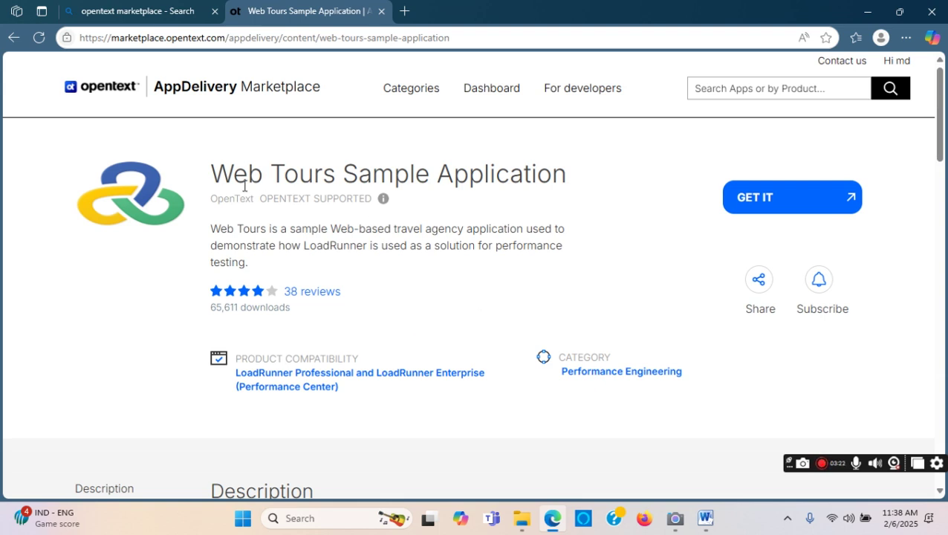
{"action": "left_click", "coordinate": [770, 206]}
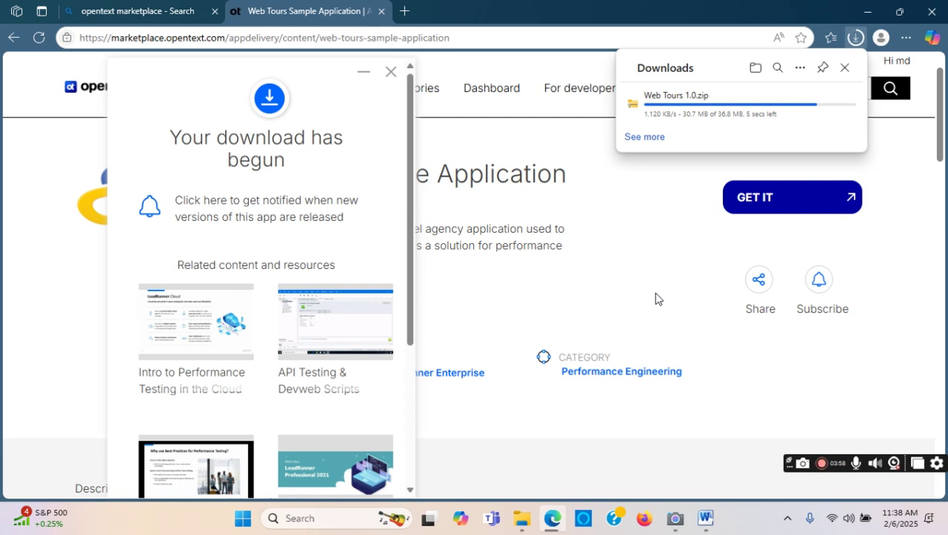
Dismiss the download popup, check recent downloads, and bring up the Downloads folder with Web Tours 1.0.zip
{"action": "left_click", "coordinate": [391, 73]}
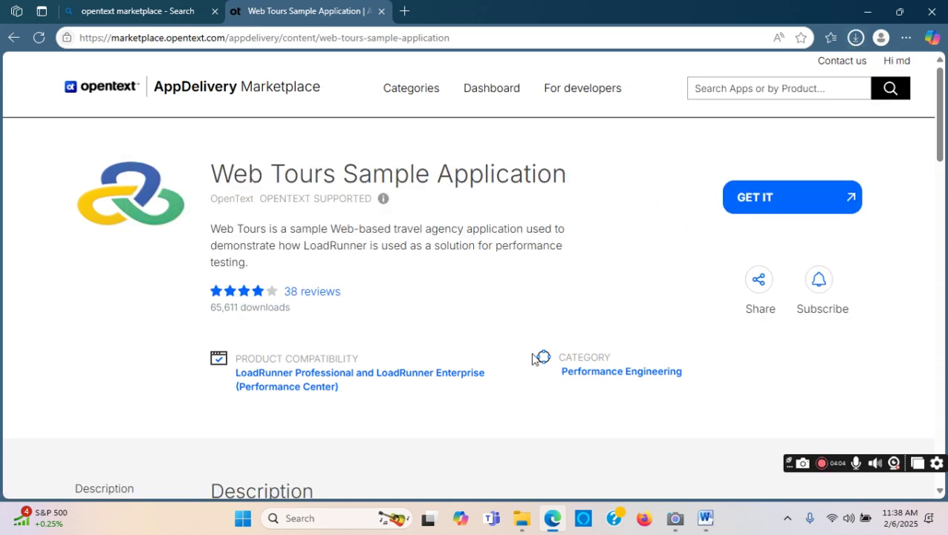
{"action": "left_click", "coordinate": [857, 39]}
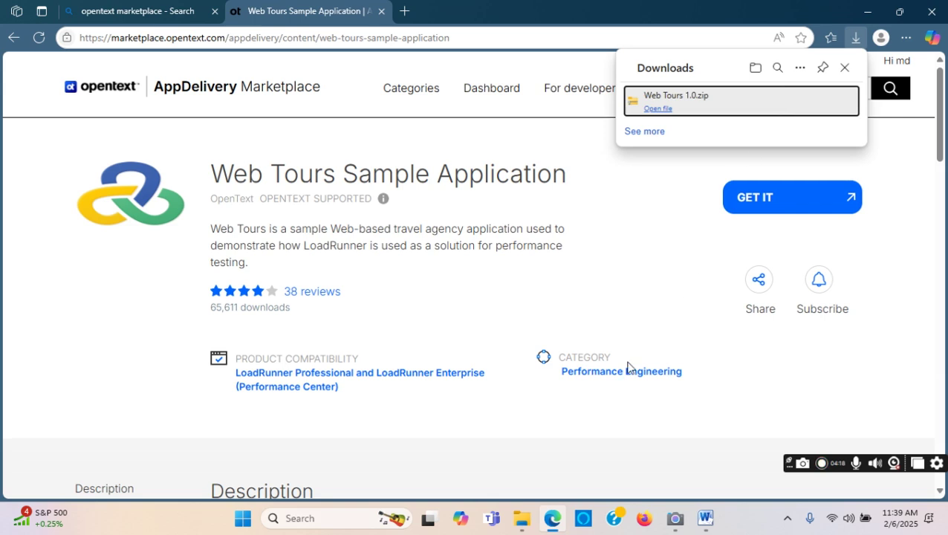
{"action": "mouse_move", "coordinate": [522, 518]}
{"action": "left_click", "coordinate": [596, 463]}
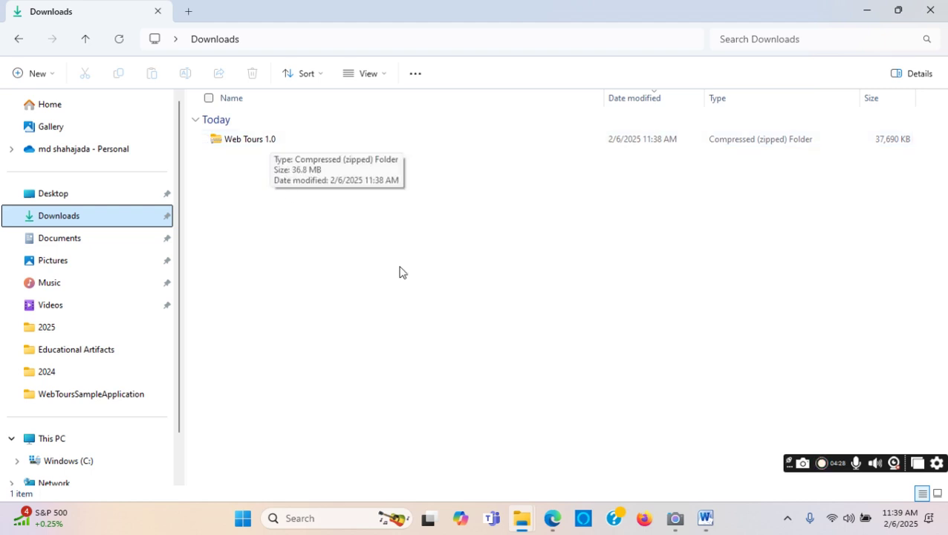
Colour the word 'download' green in the Word notes topic line
{"action": "left_click", "coordinate": [706, 518]}
{"action": "left_click", "coordinate": [430, 358]}
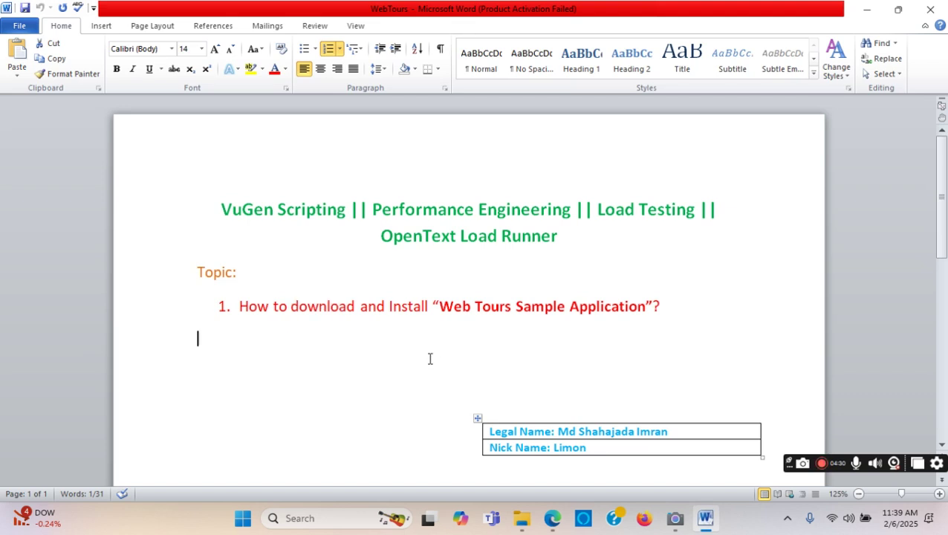
{"action": "left_click_drag", "start_coordinate": [356, 307], "coordinate": [295, 308]}
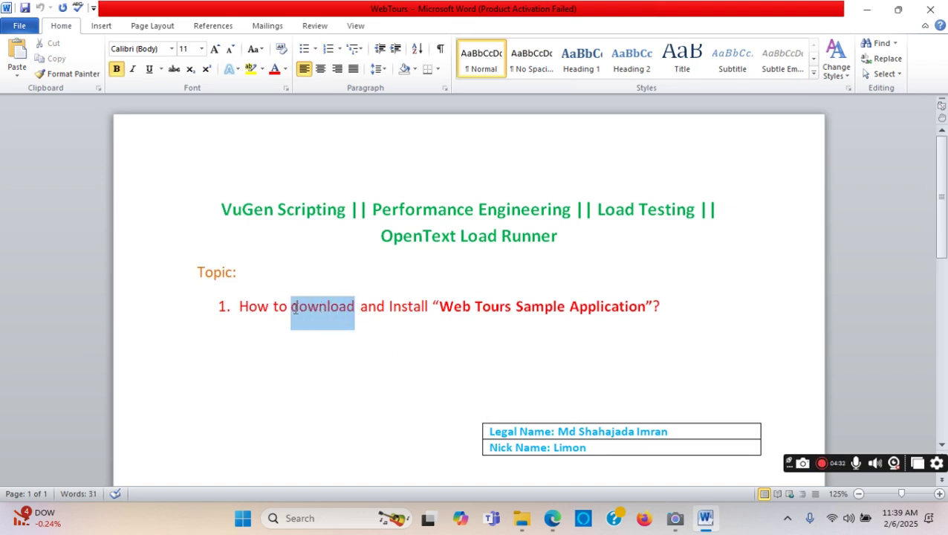
{"action": "left_click", "coordinate": [286, 69]}
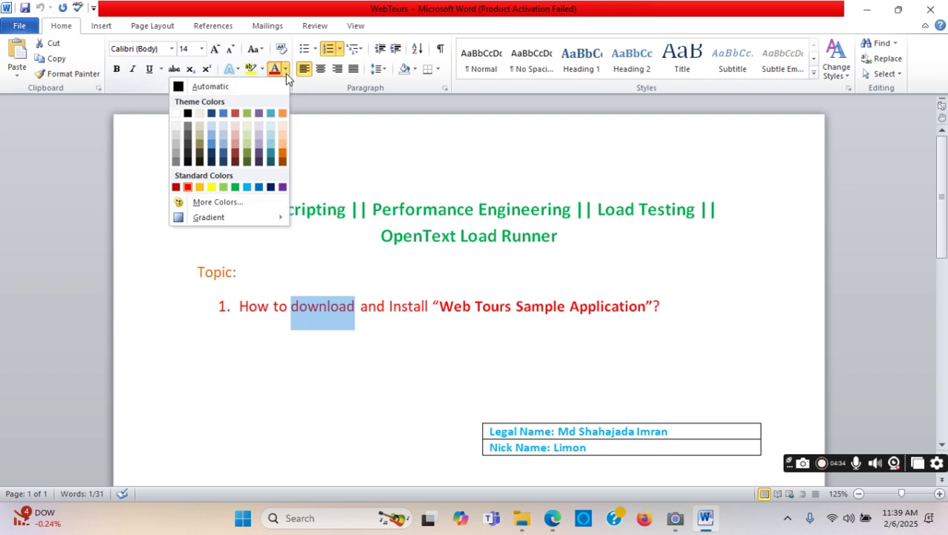
{"action": "left_click", "coordinate": [235, 187]}
Save the Word notes and minimise Word to return to Downloads
{"action": "left_click", "coordinate": [415, 379]}
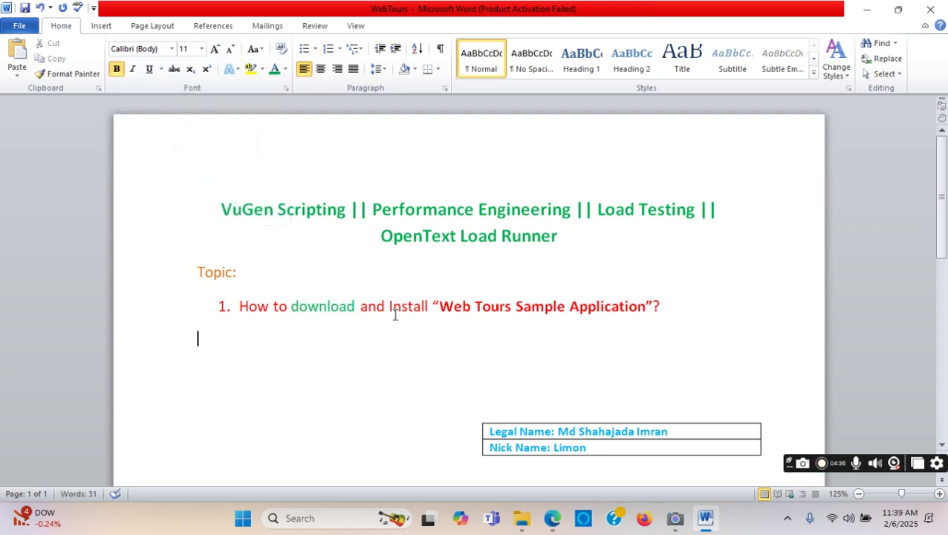
{"action": "double_click", "coordinate": [390, 306]}
{"action": "left_click", "coordinate": [420, 388]}
{"action": "left_click", "coordinate": [25, 7]}
{"action": "left_click", "coordinate": [868, 12]}
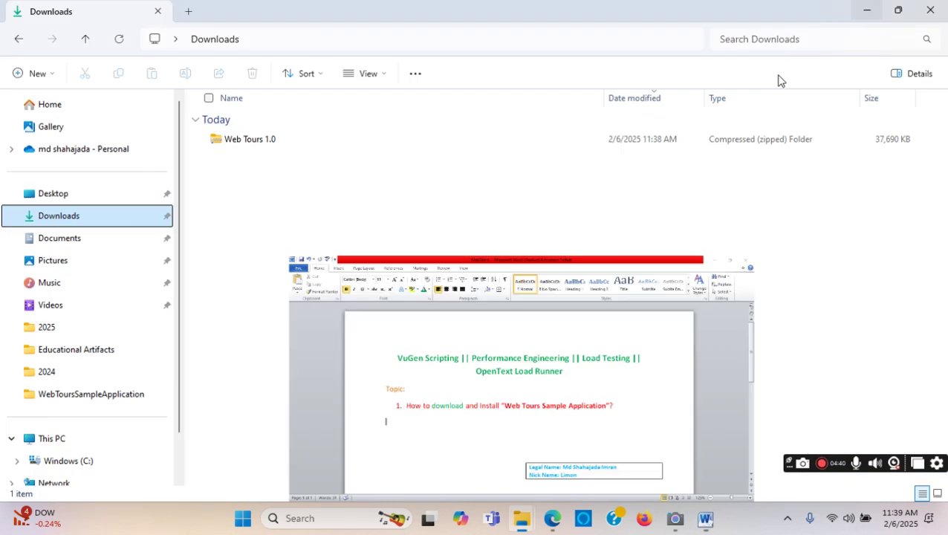
Extract Web Tours 1.0.zip into Downloads, open the extracted folder, and widen its Type column
{"action": "left_click", "coordinate": [253, 143]}
{"action": "right_click", "coordinate": [253, 143]}
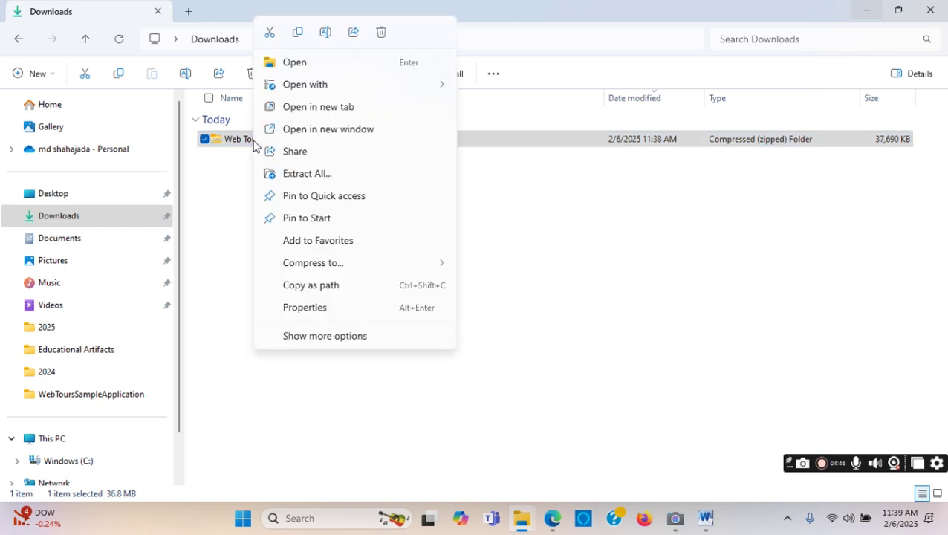
{"action": "left_click", "coordinate": [319, 175]}
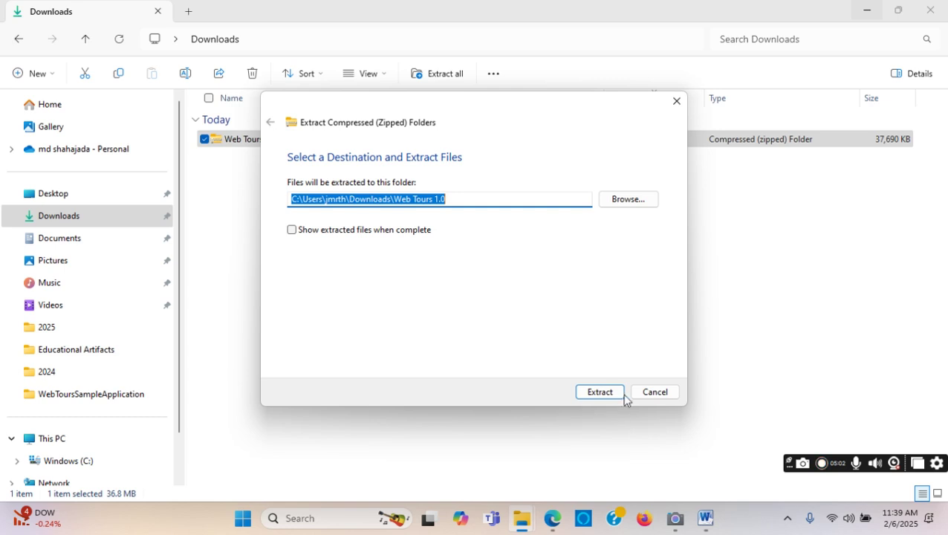
{"action": "left_click", "coordinate": [600, 392]}
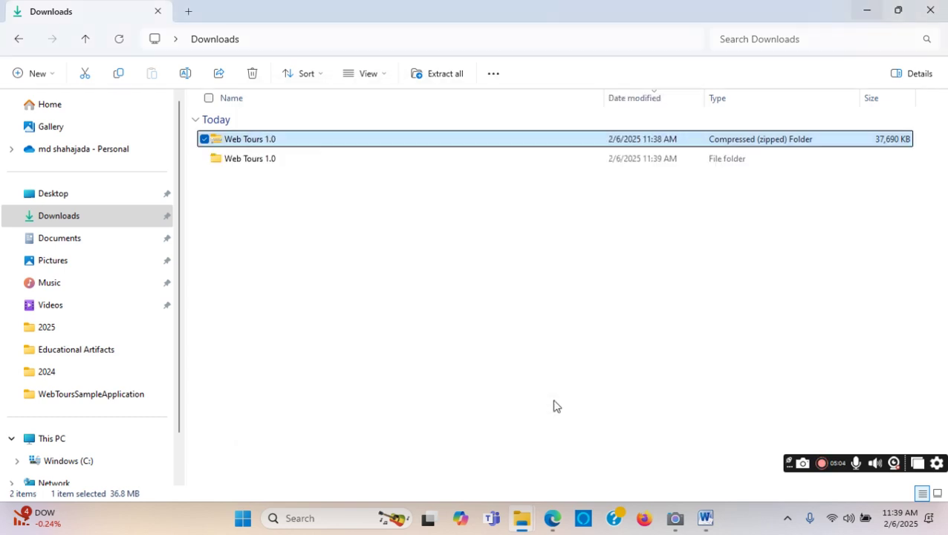
{"action": "double_click", "coordinate": [241, 168]}
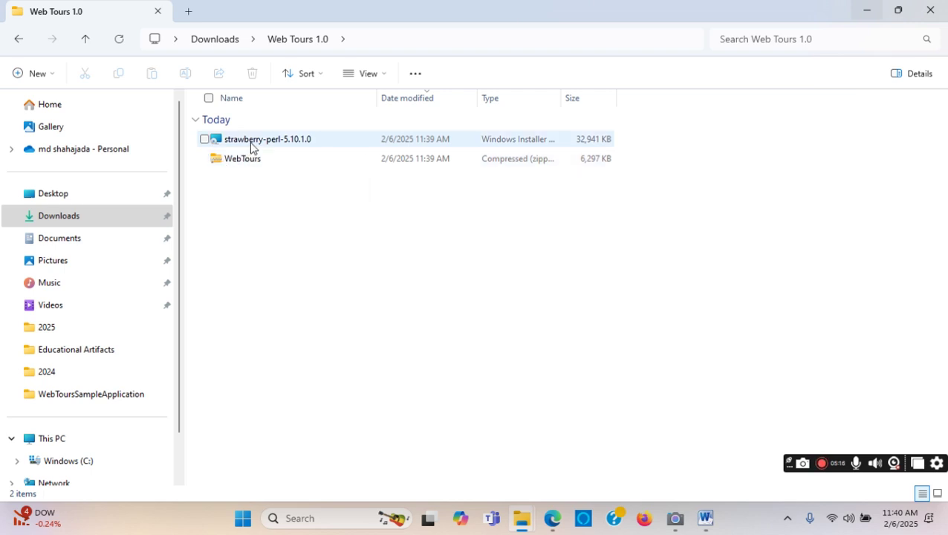
{"action": "left_click_drag", "start_coordinate": [562, 98], "coordinate": [654, 96]}
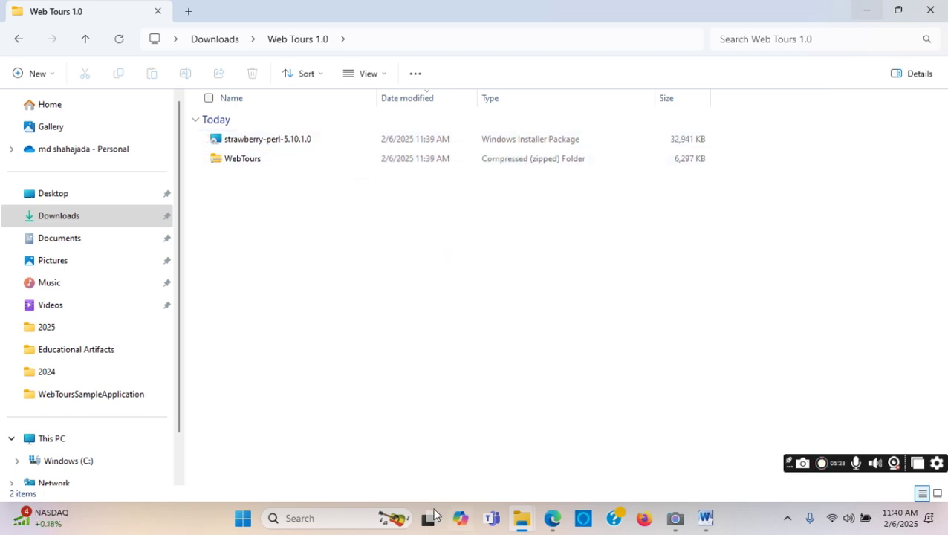
{"action": "left_click", "coordinate": [312, 520]}
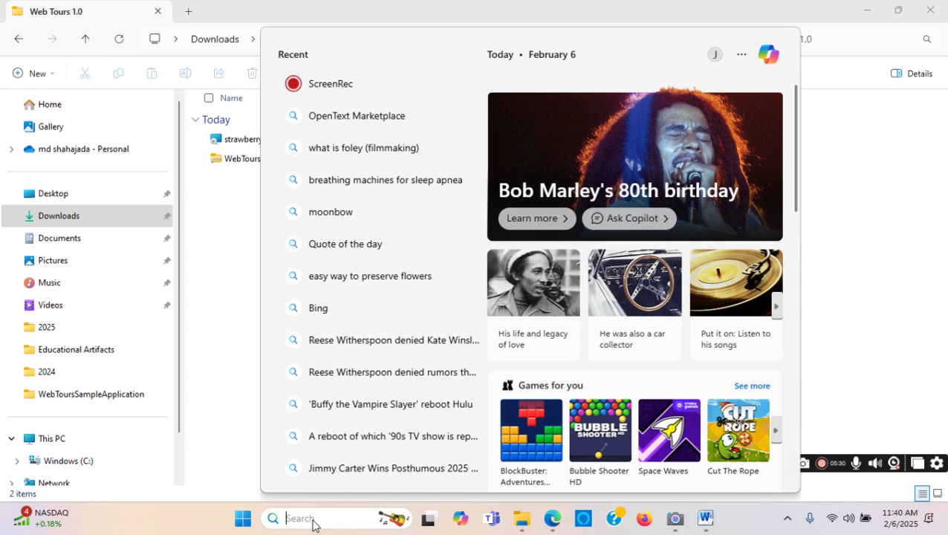
{"action": "type", "text": "CON"}
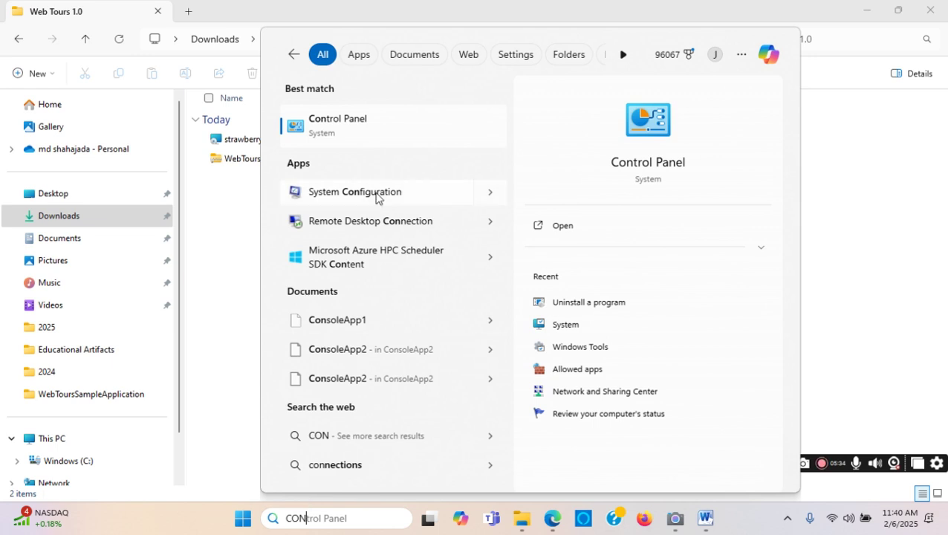
{"action": "left_click", "coordinate": [567, 229]}
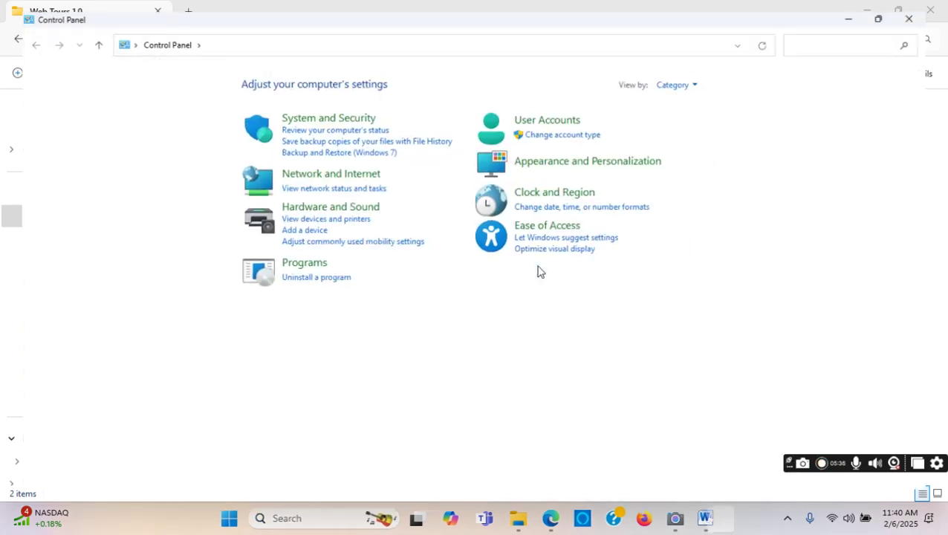
{"action": "left_click", "coordinate": [304, 280]}
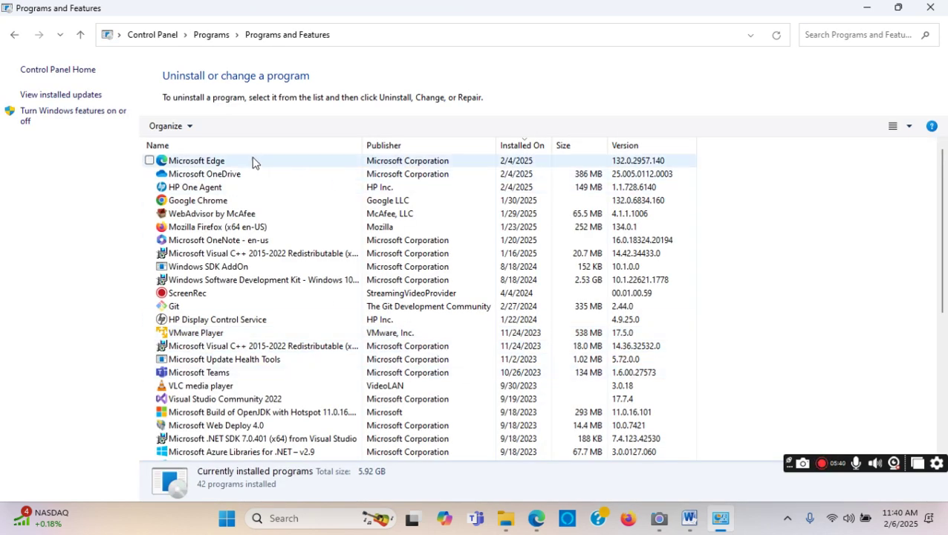
{"action": "scroll", "coordinate": [943, 257], "scroll_direction": "down", "scroll_amount": 2}
{"action": "scroll", "coordinate": [943, 257], "scroll_direction": "up", "scroll_amount": 2}
{"action": "left_click", "coordinate": [867, 7]}
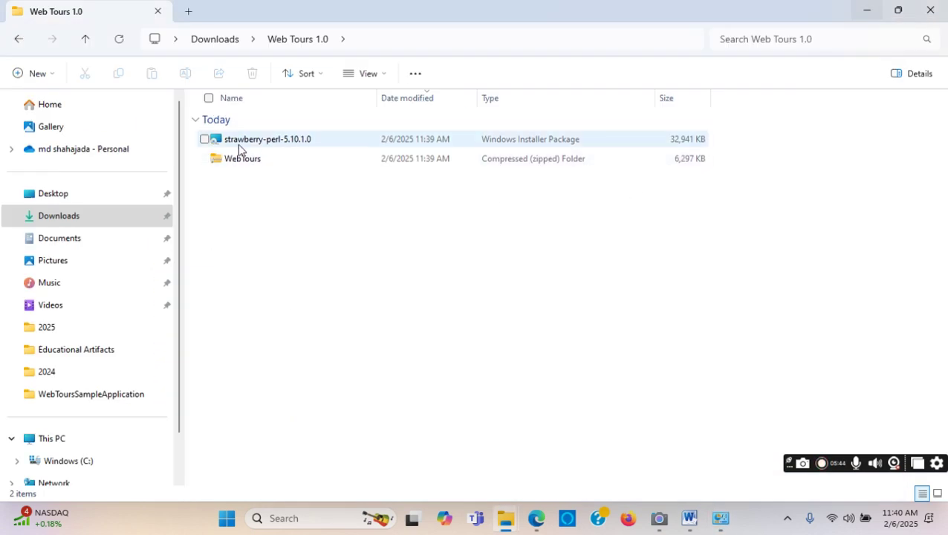
{"action": "left_click", "coordinate": [720, 518]}
{"action": "mouse_move", "coordinate": [943, 286]}
{"action": "left_mouse_down"}
{"action": "mouse_move", "coordinate": [943, 449]}
{"action": "mouse_move", "coordinate": [945, 252]}
{"action": "mouse_move", "coordinate": [947, 429]}
{"action": "mouse_move", "coordinate": [947, 276]}
{"action": "left_mouse_up"}
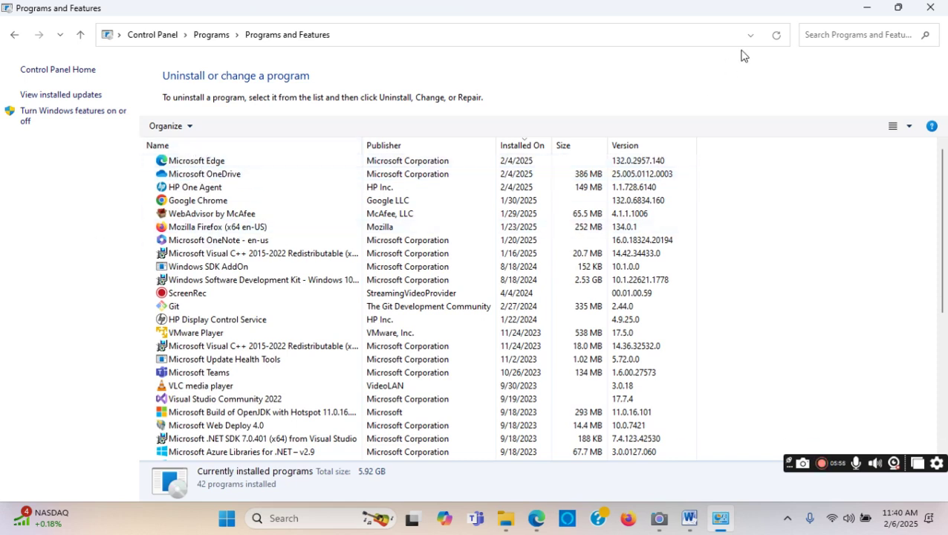
{"action": "left_click", "coordinate": [862, 10]}
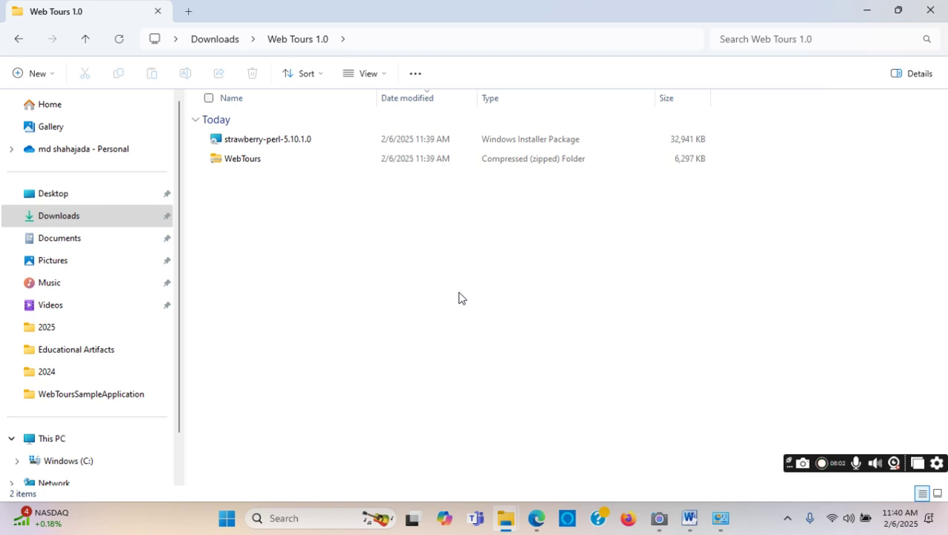
{"action": "left_click", "coordinate": [720, 519]}
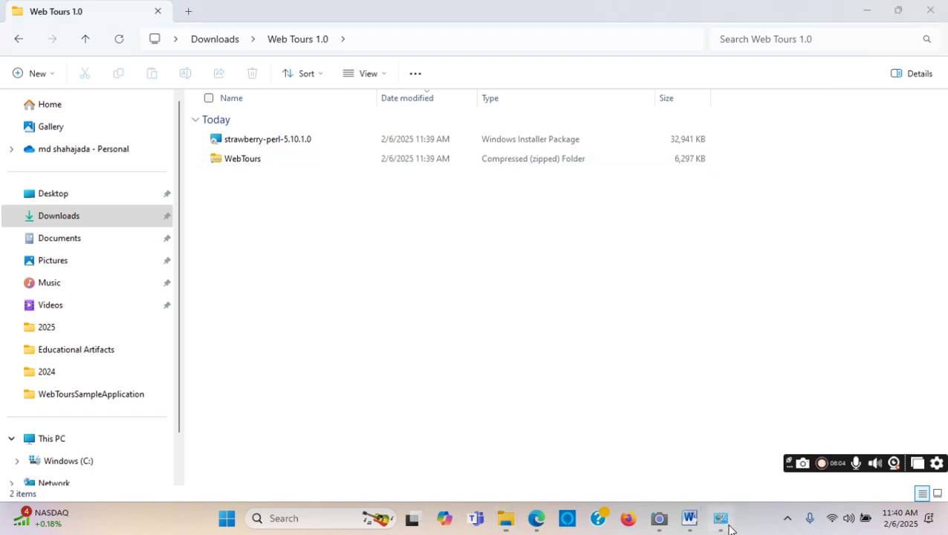
{"action": "left_click", "coordinate": [868, 11]}
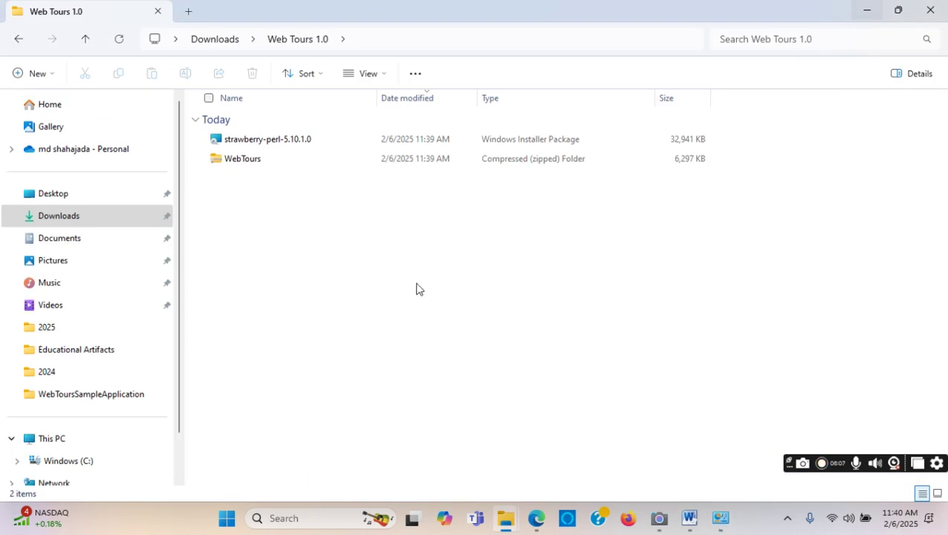
Run the Strawberry Perl installer, accept the license, install, then switch to Programs and Features
{"action": "double_click", "coordinate": [278, 147]}
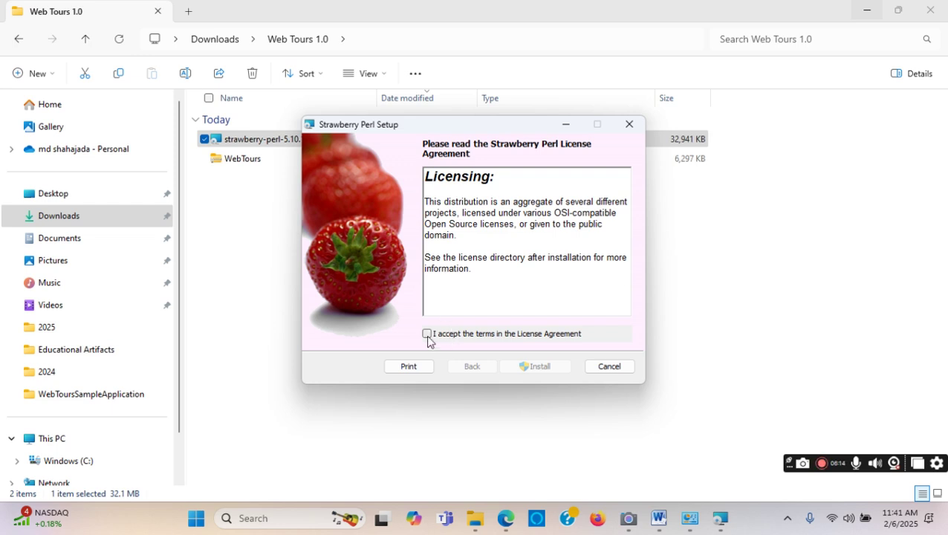
{"action": "left_click", "coordinate": [427, 335]}
{"action": "left_click", "coordinate": [547, 372]}
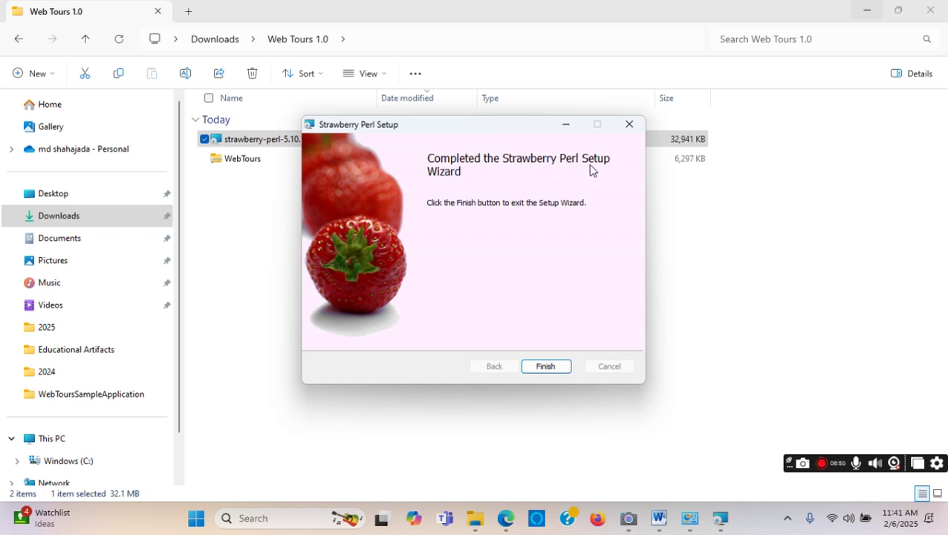
{"action": "left_click", "coordinate": [696, 525]}
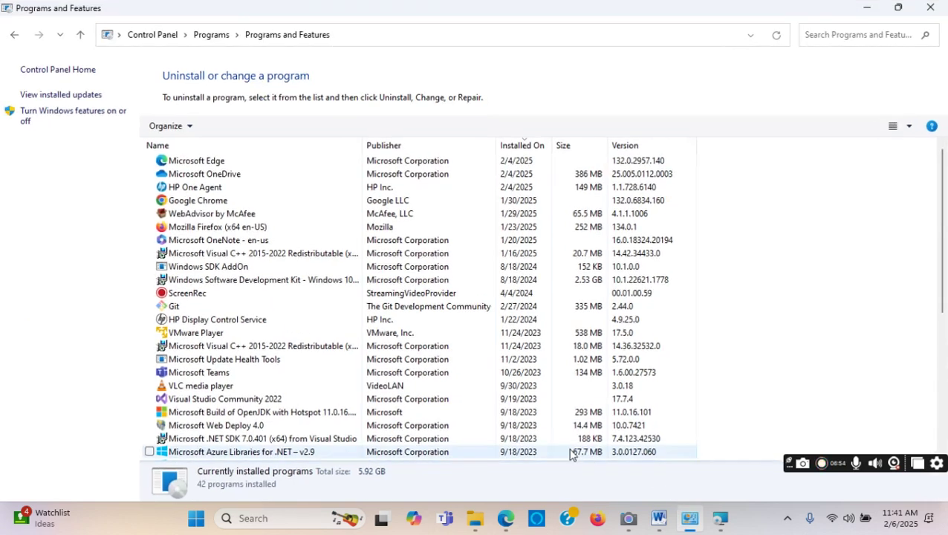
Refresh Programs and Features to confirm Strawberry Perl 5.10.256, close it, and finish setup
{"action": "left_click", "coordinate": [777, 35]}
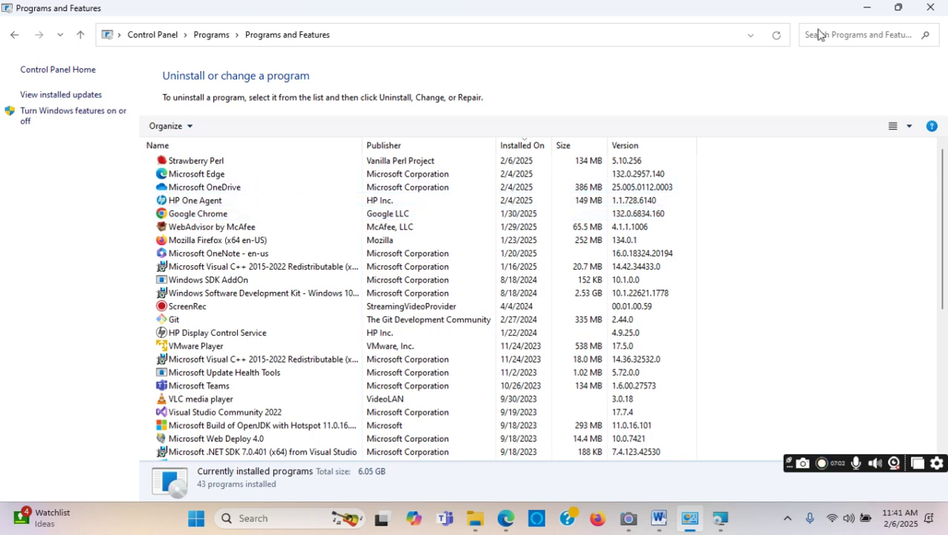
{"action": "left_click", "coordinate": [931, 8]}
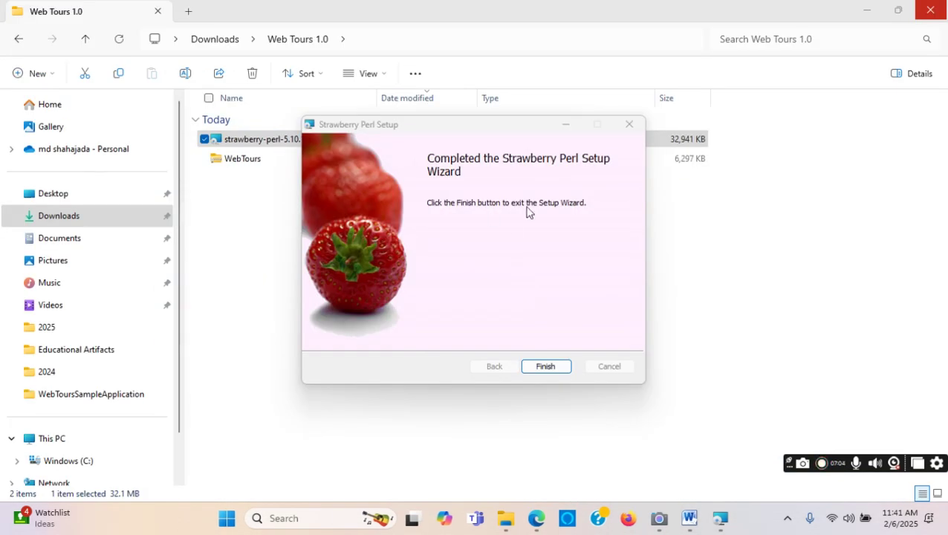
{"action": "left_click", "coordinate": [546, 366]}
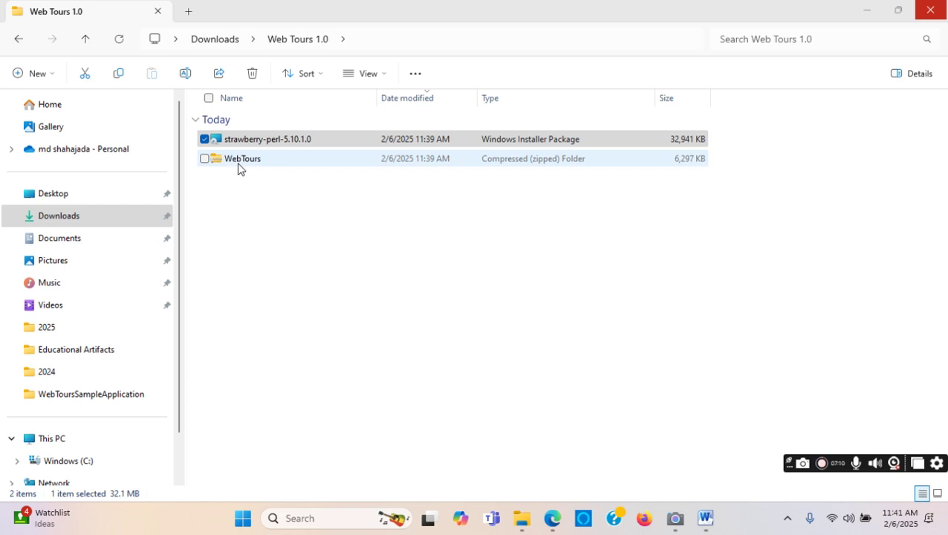
Extract the WebTours zip with Extract All to its default WebTours folder in Web Tours 1.0
{"action": "left_click", "coordinate": [239, 164]}
{"action": "right_click", "coordinate": [247, 165]}
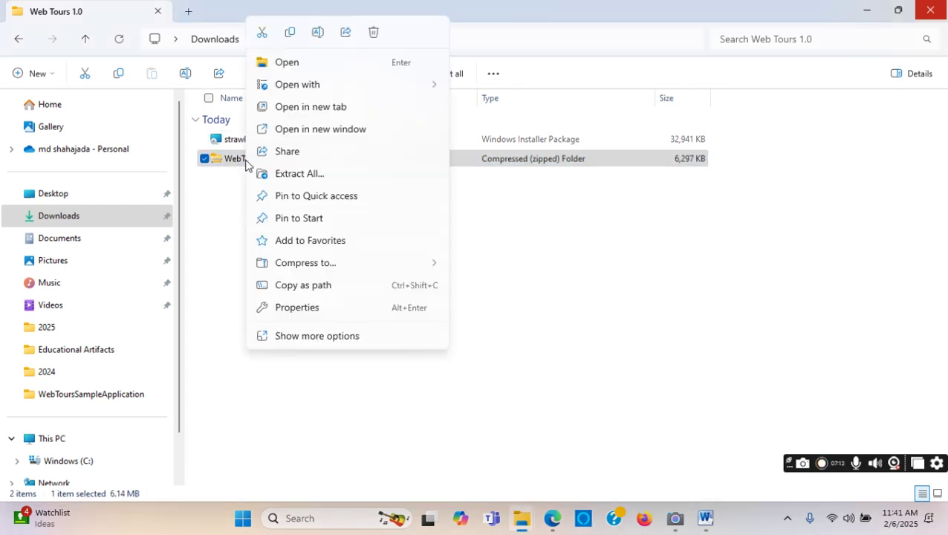
{"action": "left_click", "coordinate": [315, 177]}
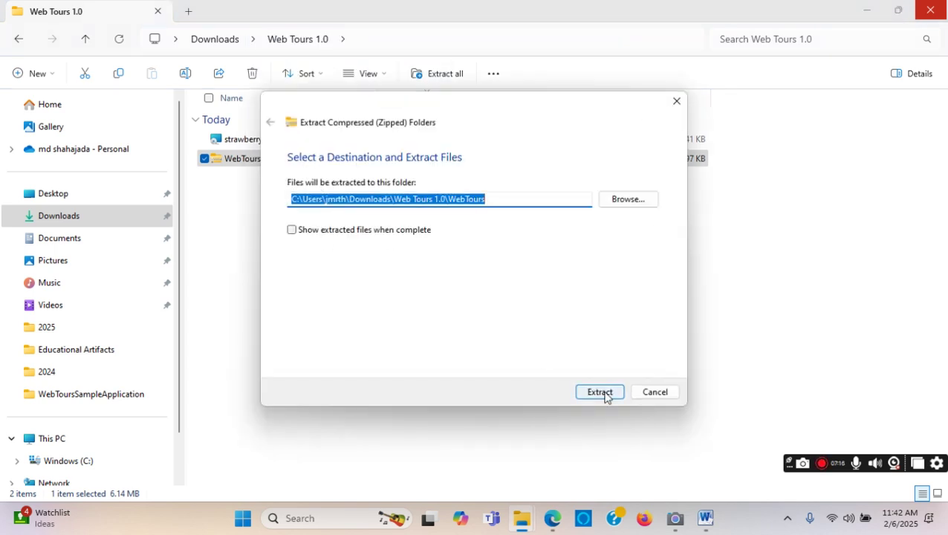
{"action": "left_click", "coordinate": [600, 392]}
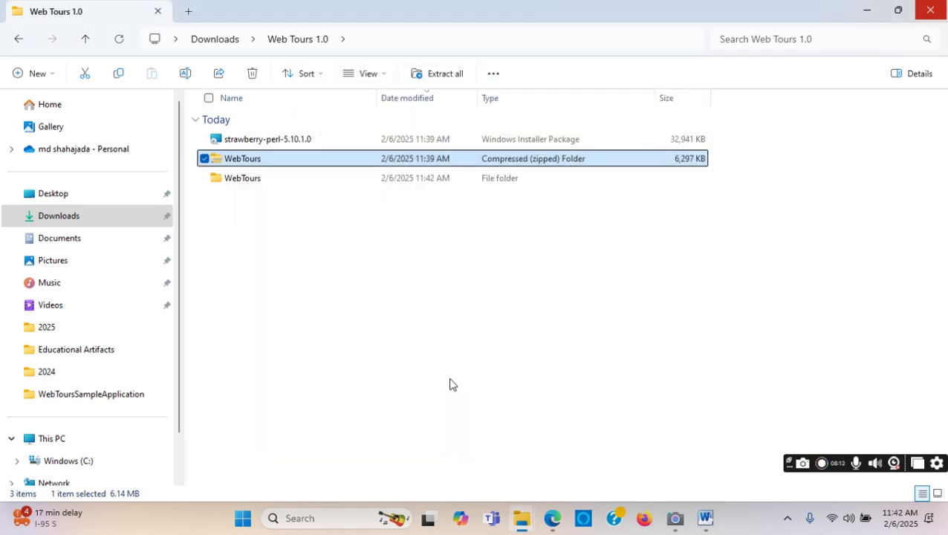
{"action": "double_click", "coordinate": [241, 180]}
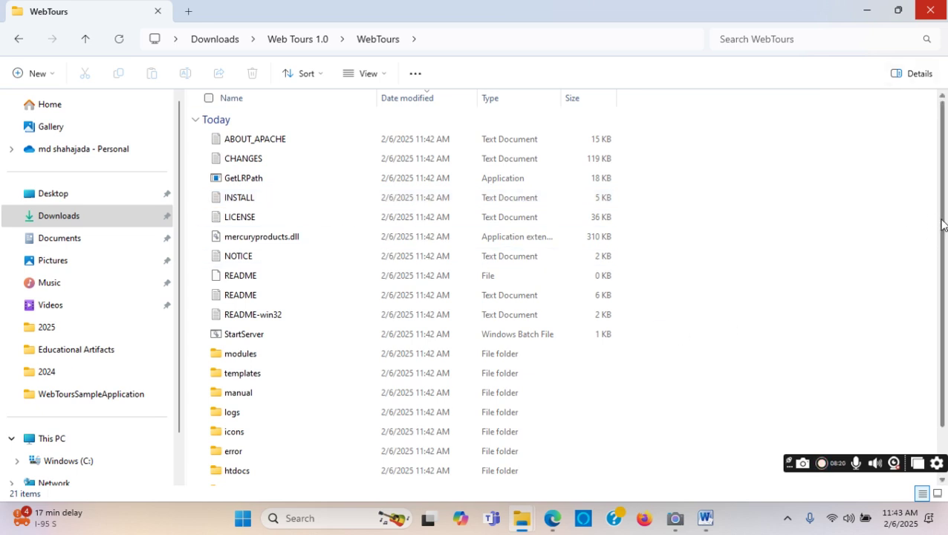
{"action": "left_click_drag", "start_coordinate": [943, 224], "coordinate": [946, 307]}
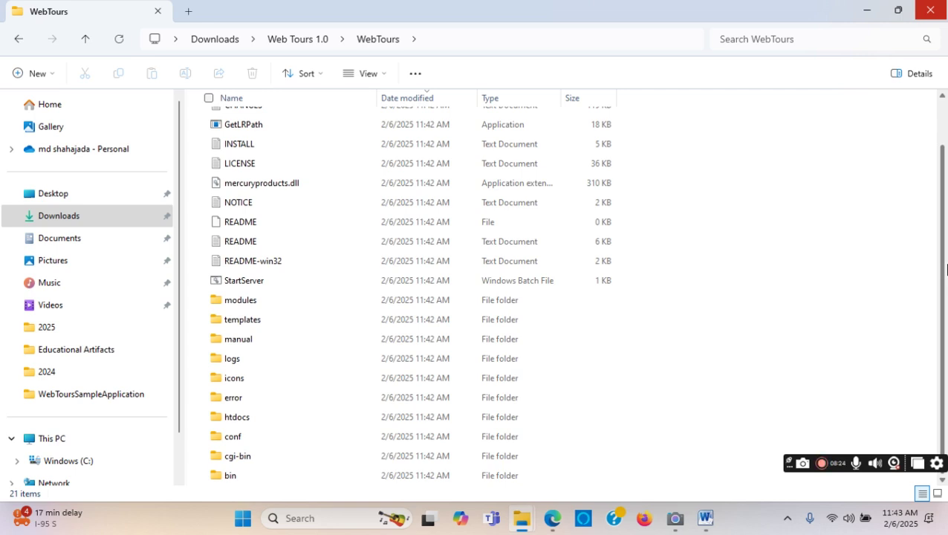
{"action": "left_click_drag", "start_coordinate": [947, 280], "coordinate": [947, 201]}
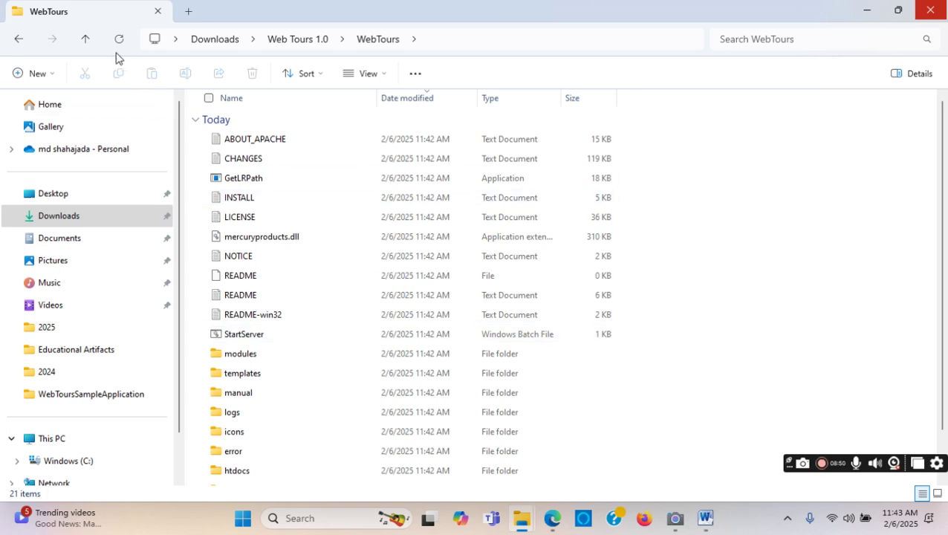
{"action": "left_click", "coordinate": [87, 42]}
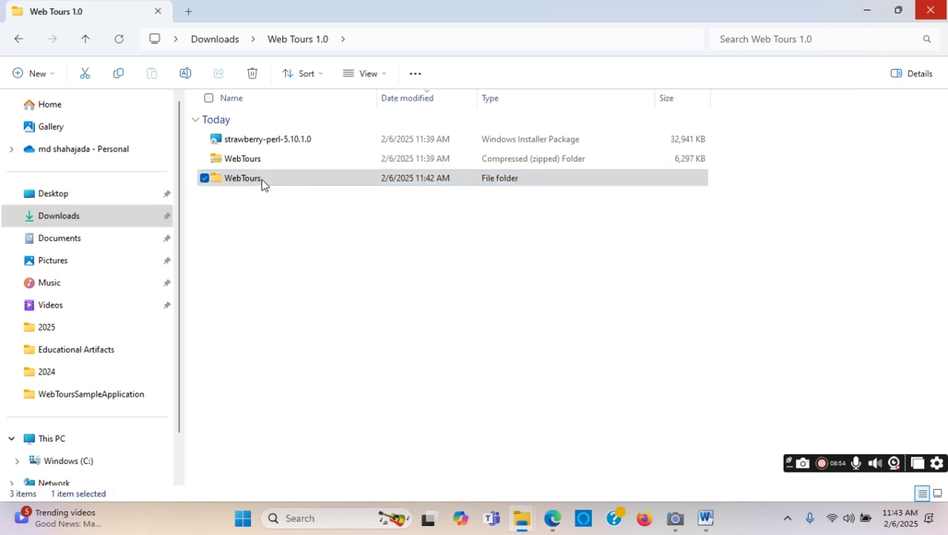
Copy the extracted WebTours folder to the root of Windows (C:) and open C:\WebTours
{"action": "right_click", "coordinate": [261, 178]}
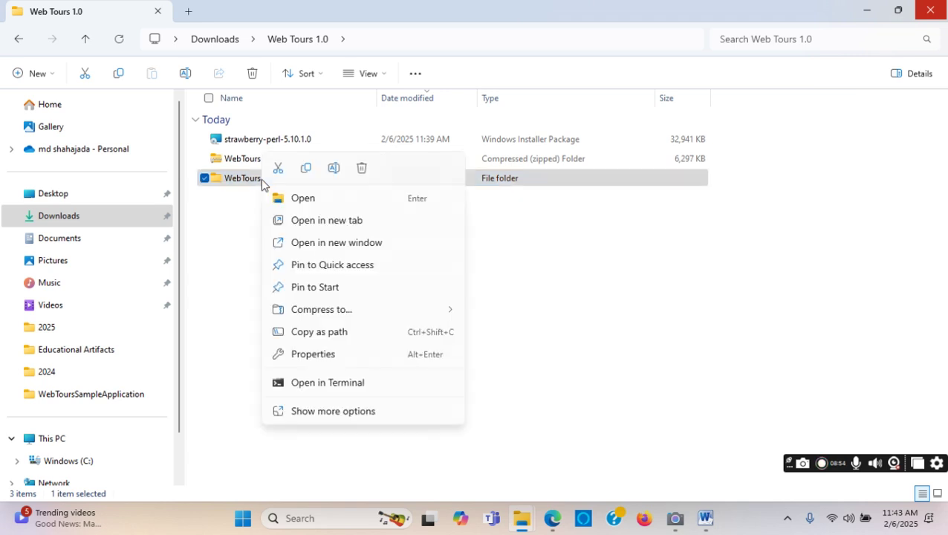
{"action": "left_click", "coordinate": [305, 168]}
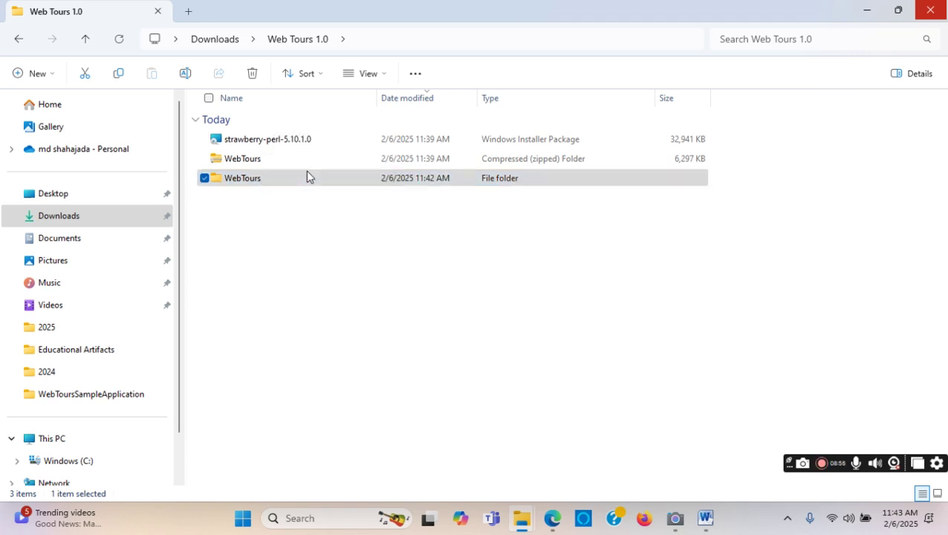
{"action": "left_click", "coordinate": [113, 462]}
{"action": "right_click", "coordinate": [767, 269]}
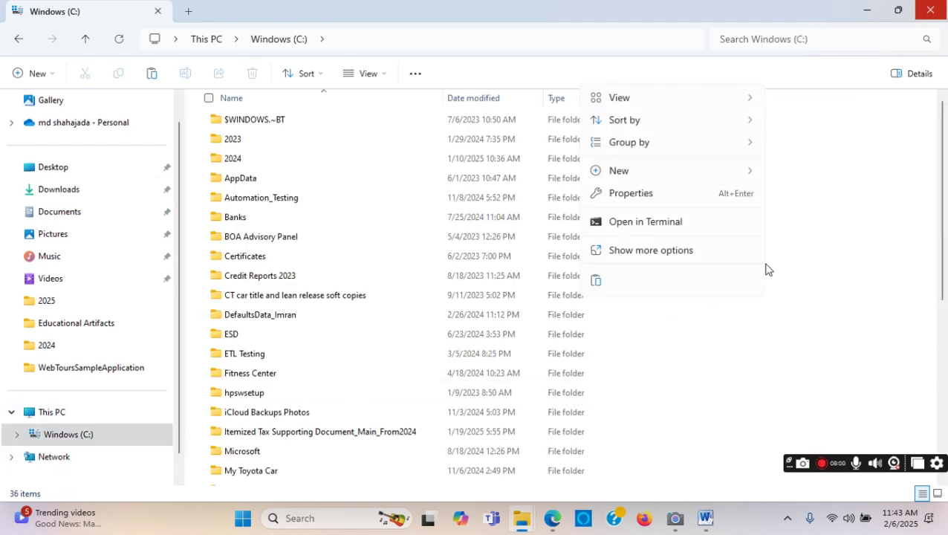
{"action": "left_click", "coordinate": [596, 283]}
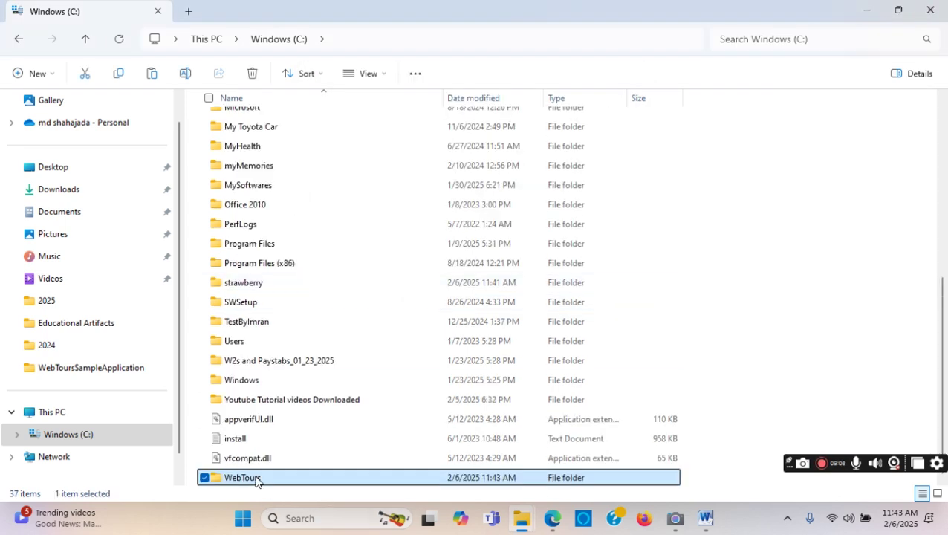
{"action": "double_click", "coordinate": [256, 479]}
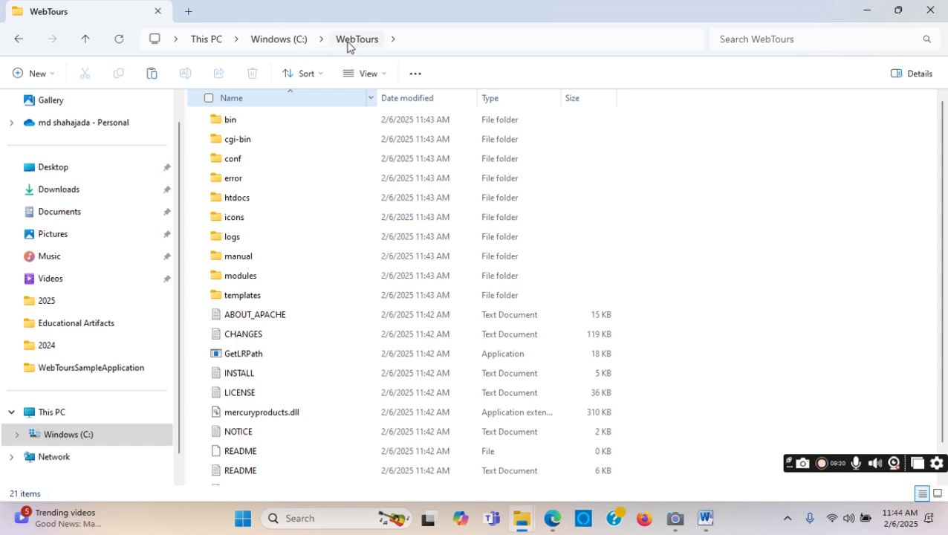
{"action": "scroll", "coordinate": [715, 360], "scroll_direction": "down", "scroll_amount": 1}
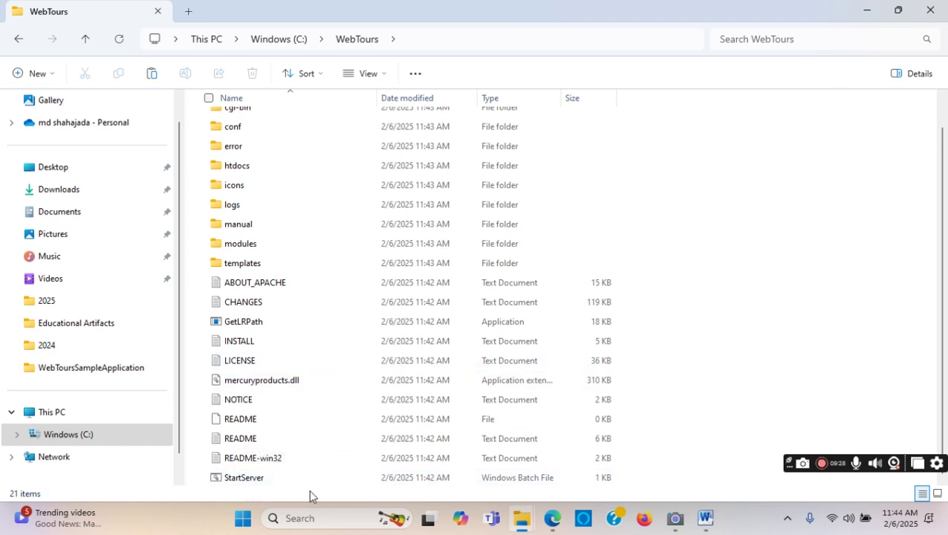
Launch StartServer.bat from C:\WebTours, then reposition, minimize and restore its server console window
{"action": "double_click", "coordinate": [247, 480]}
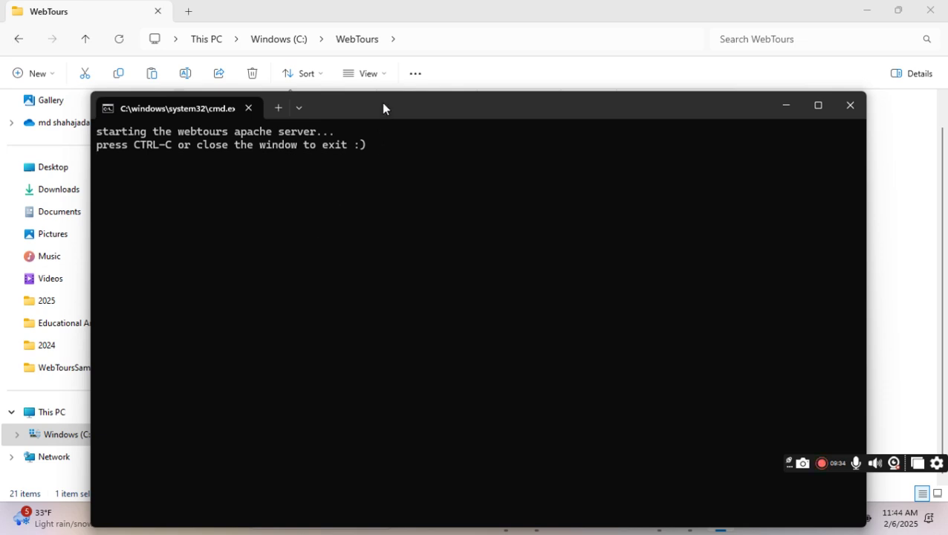
{"action": "left_click_drag", "start_coordinate": [381, 102], "coordinate": [397, 67]}
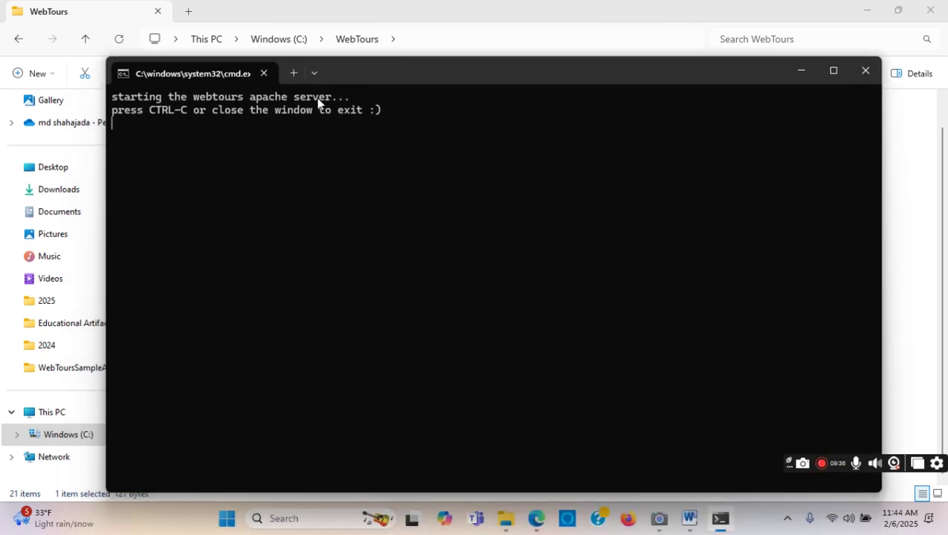
{"action": "left_click", "coordinate": [802, 73]}
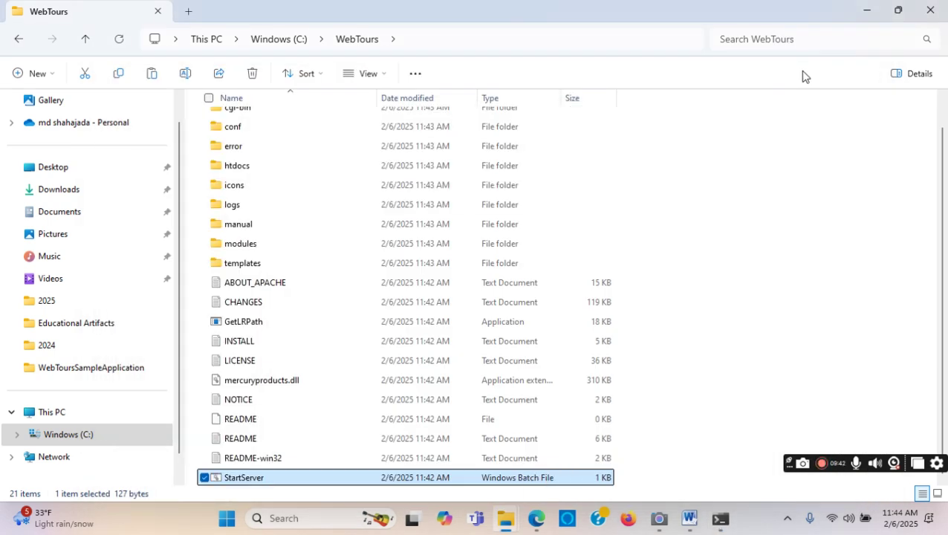
{"action": "mouse_move", "coordinate": [721, 529]}
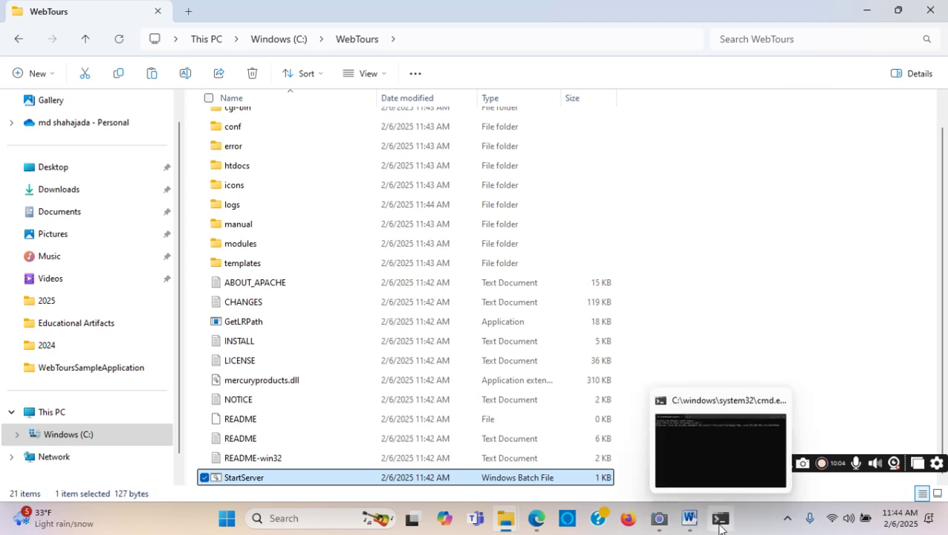
{"action": "left_click", "coordinate": [720, 518]}
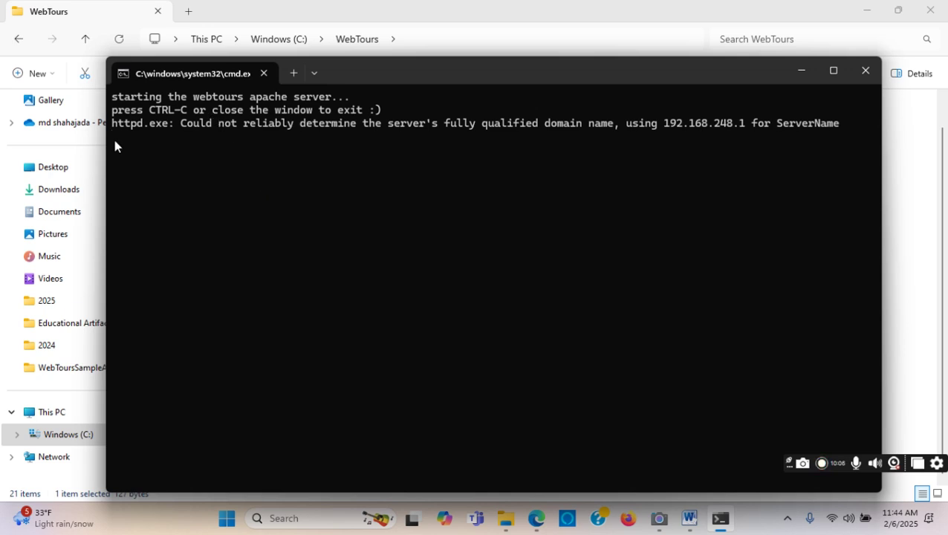
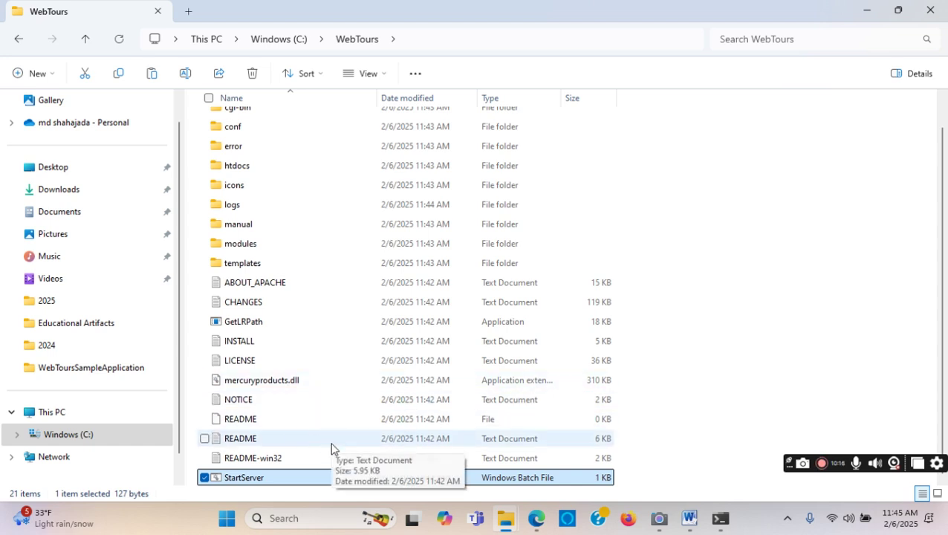
Browse the bin folder's contents, return up to WebTours, and minimize File Explorer
{"action": "scroll", "coordinate": [331, 448], "scroll_direction": "up", "scroll_amount": 1}
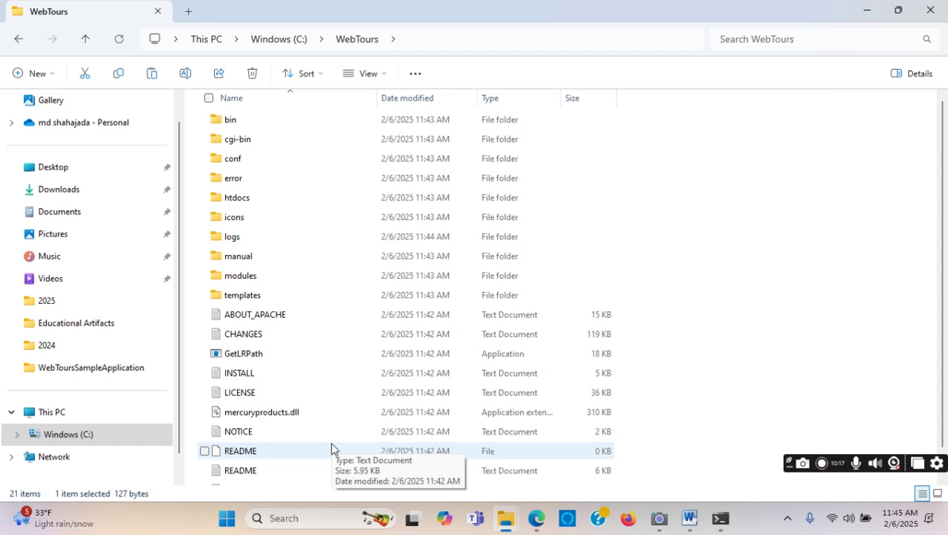
{"action": "scroll", "coordinate": [331, 444], "scroll_direction": "down", "scroll_amount": 1}
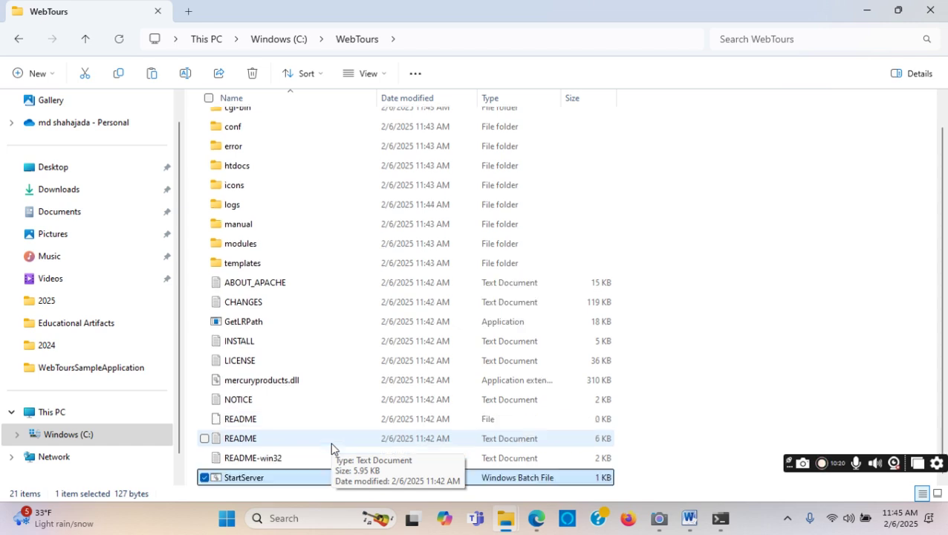
{"action": "scroll", "coordinate": [331, 441], "scroll_direction": "up", "scroll_amount": 1}
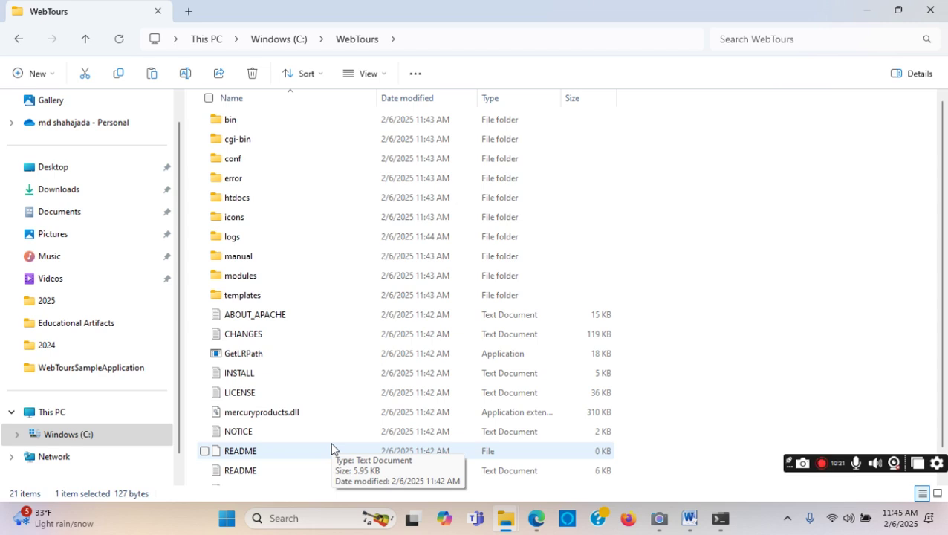
{"action": "double_click", "coordinate": [258, 121]}
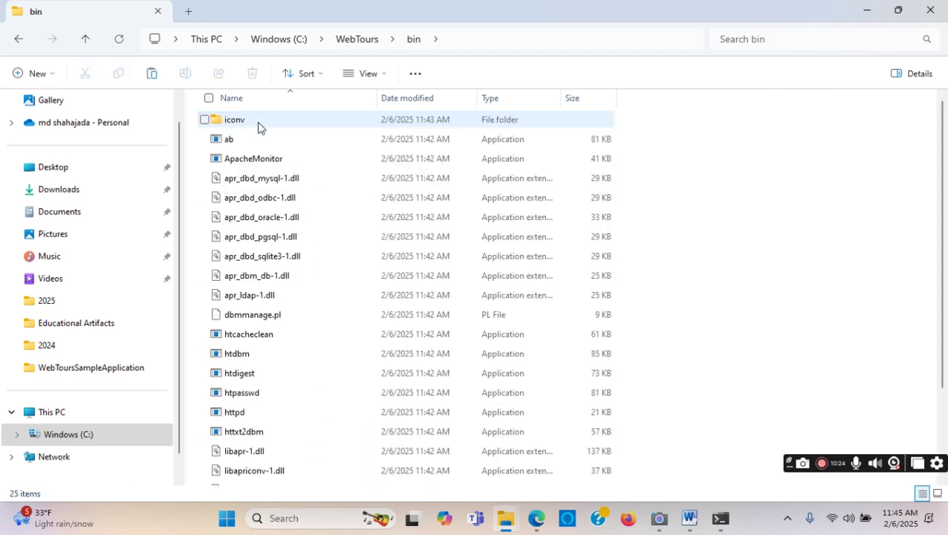
{"action": "scroll", "coordinate": [705, 350], "scroll_direction": "down", "scroll_amount": 2}
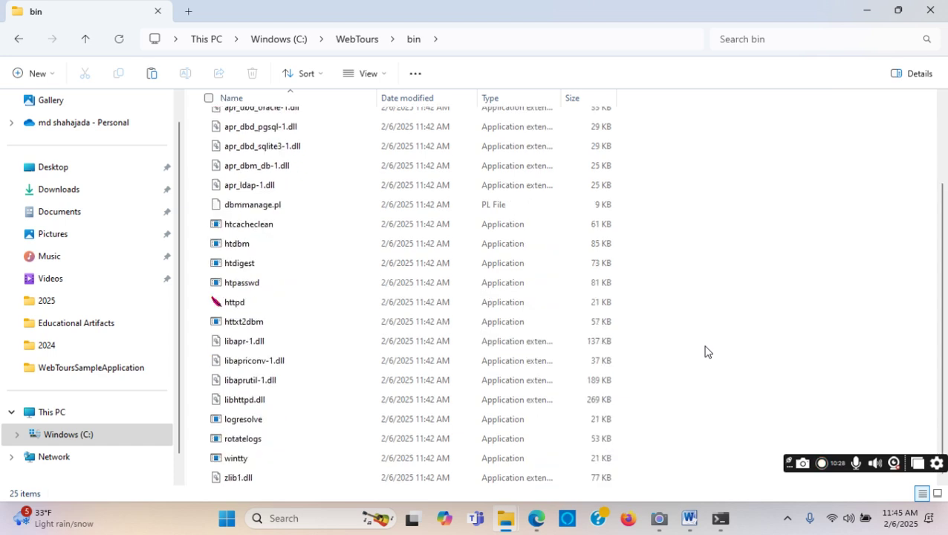
{"action": "scroll", "coordinate": [706, 350], "scroll_direction": "up", "scroll_amount": 2}
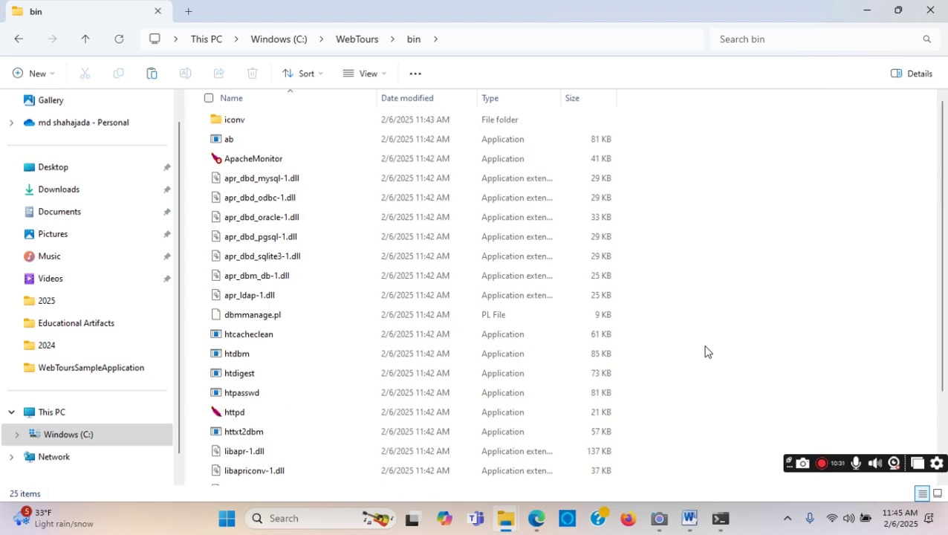
{"action": "left_click", "coordinate": [90, 45]}
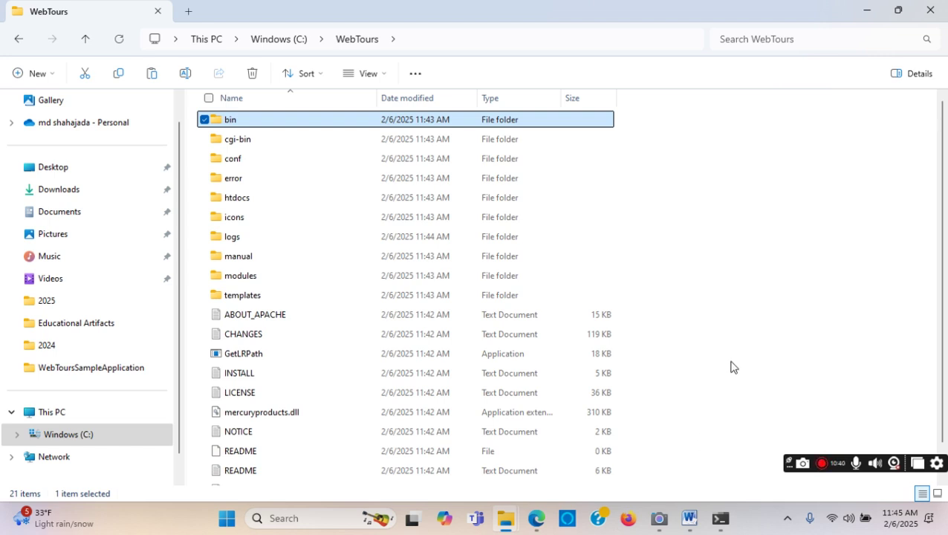
{"action": "left_click", "coordinate": [867, 11]}
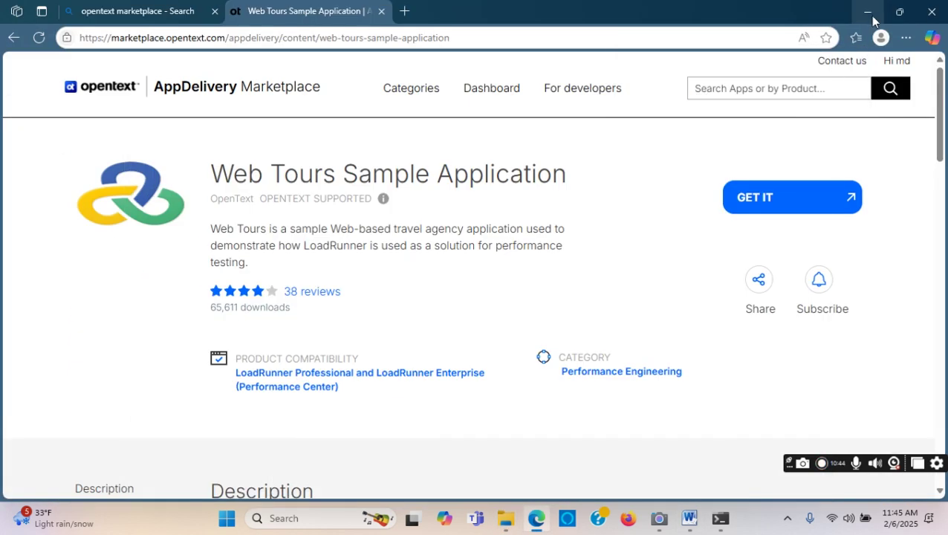
Minimize the open windows and launch Google Chrome from the desktop
{"action": "left_click", "coordinate": [868, 11]}
{"action": "left_click", "coordinate": [869, 11]}
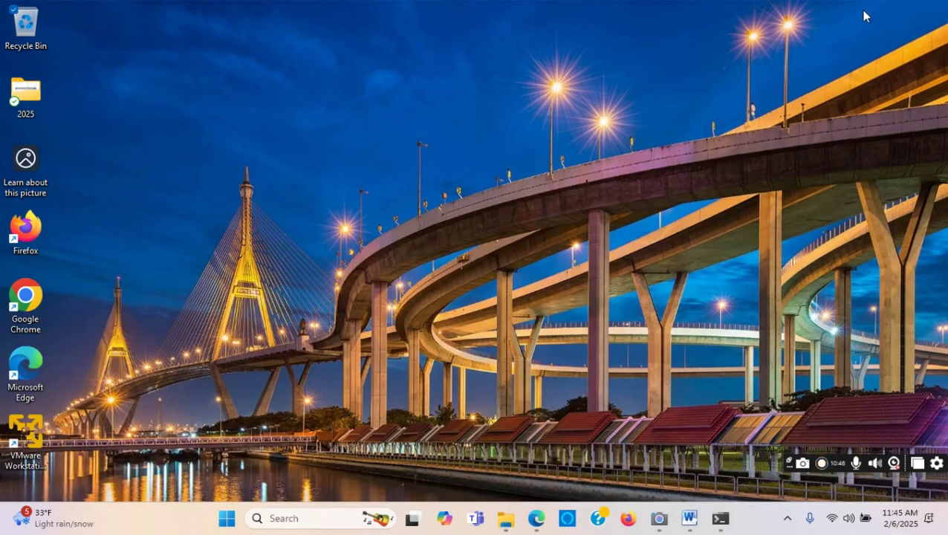
{"action": "double_click", "coordinate": [30, 301]}
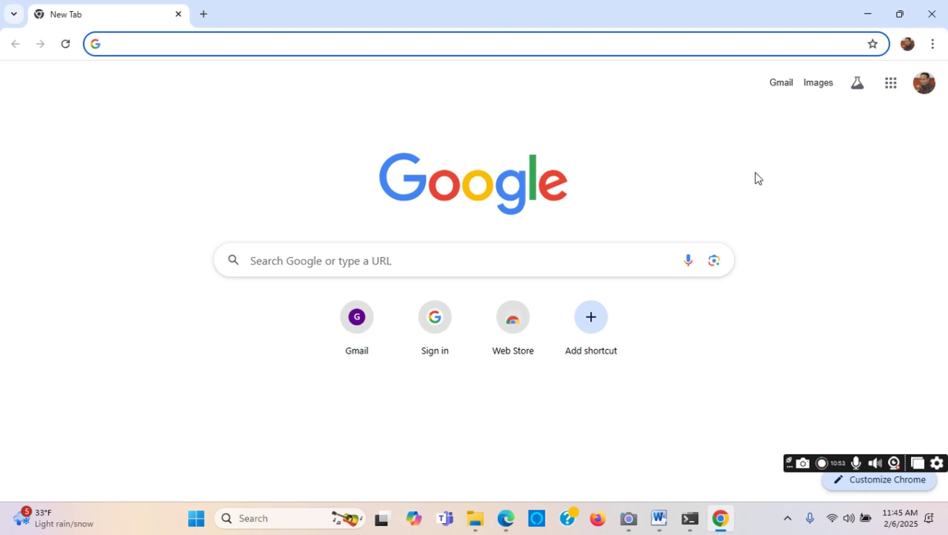
{"action": "type", "text": "HTT"}
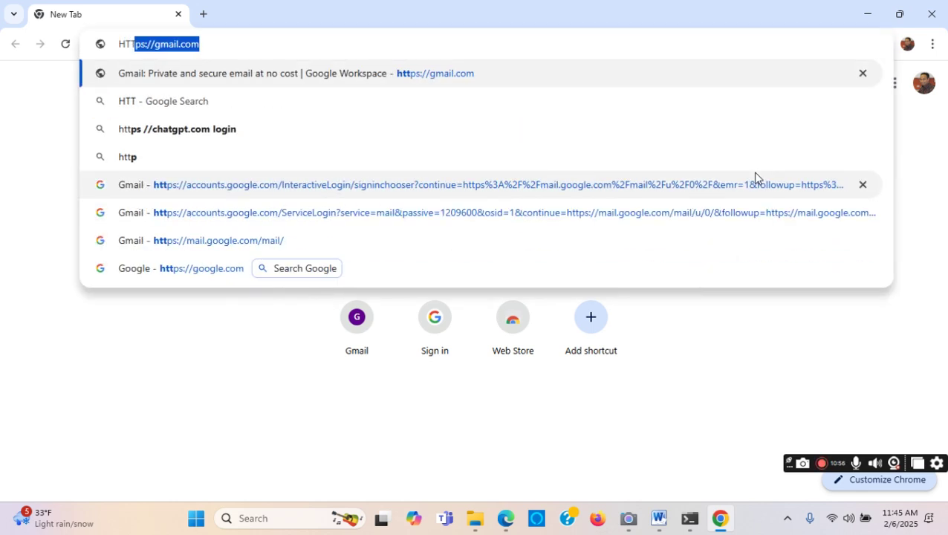
{"action": "key", "text": "BackSpace"}
{"action": "key", "text": "BackSpace"}
{"action": "key", "text": "BackSpace"}
{"action": "key", "text": "BackSpace"}
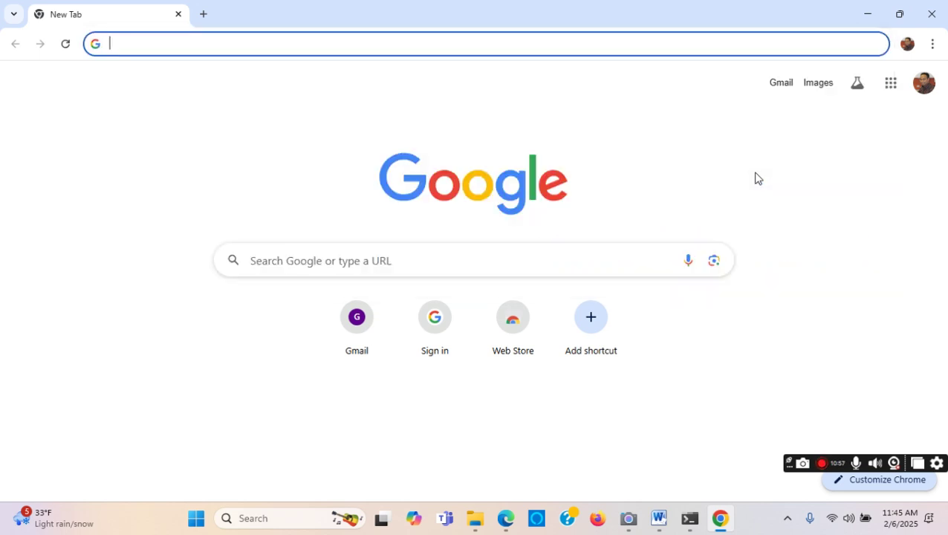
{"action": "type", "text": "http"}
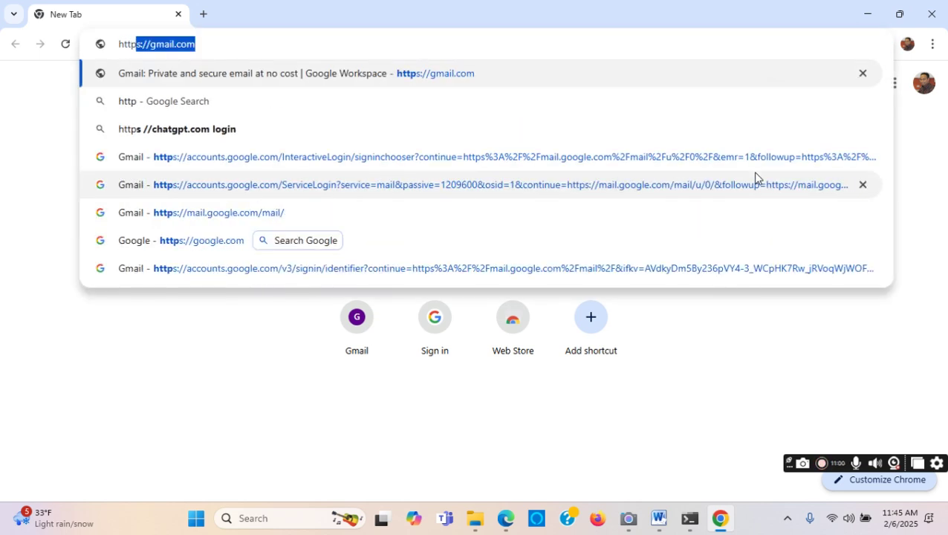
{"action": "type", "text": "://lo"}
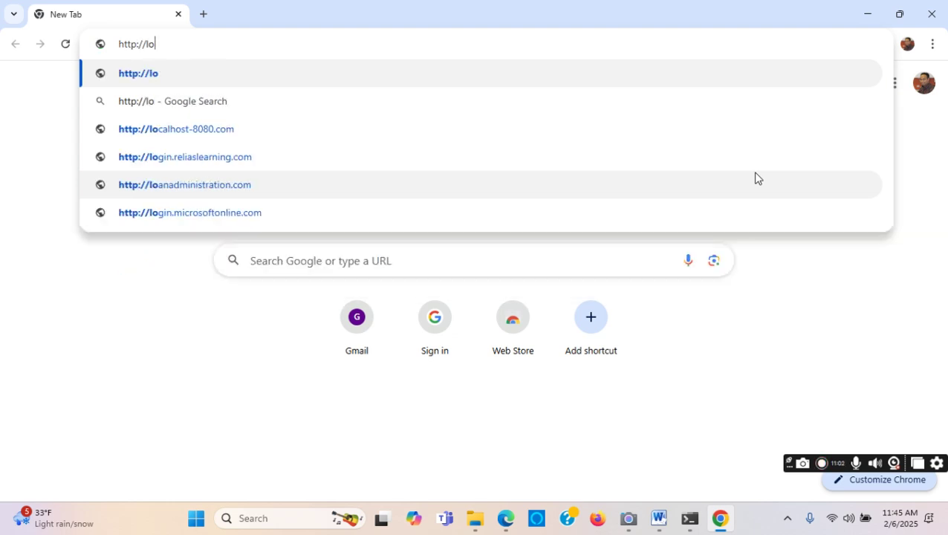
{"action": "type", "text": "calhost:"}
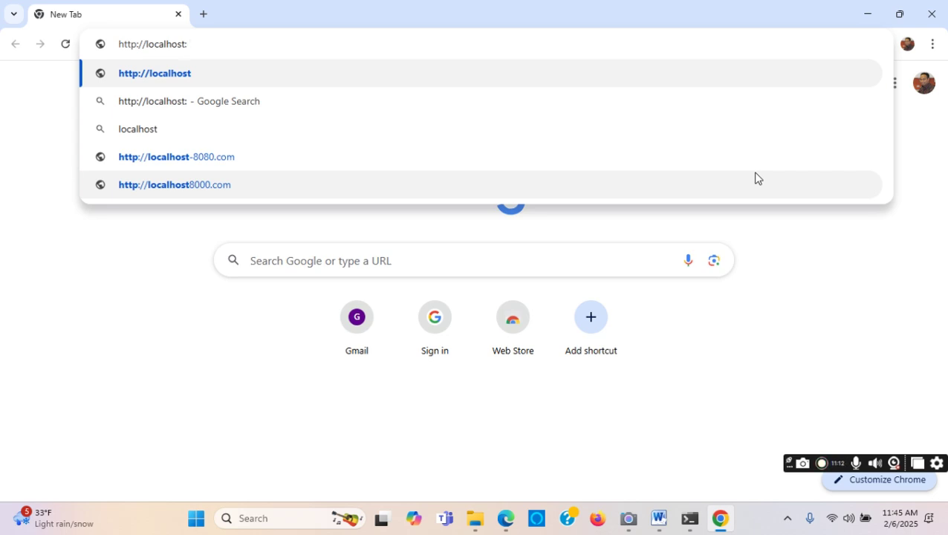
{"action": "type", "text": "10"}
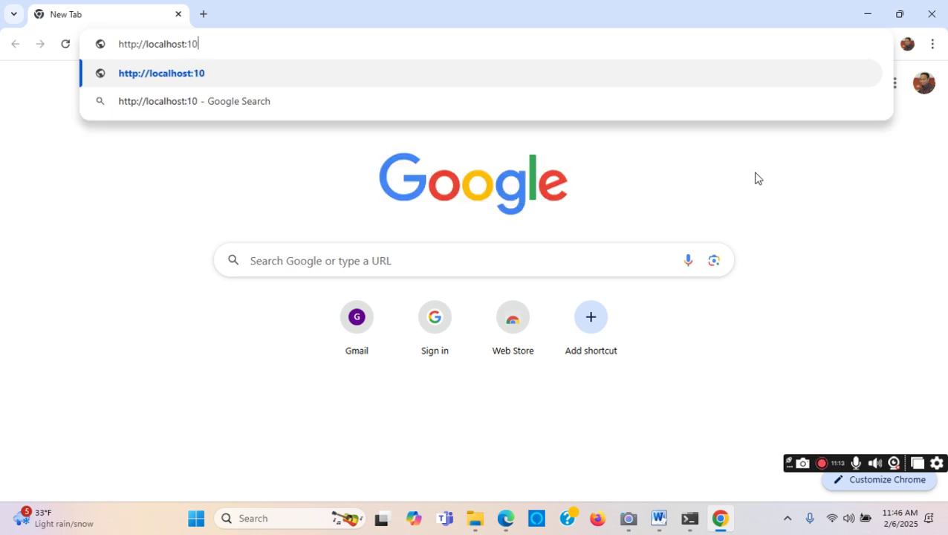
{"action": "type", "text": "80"}
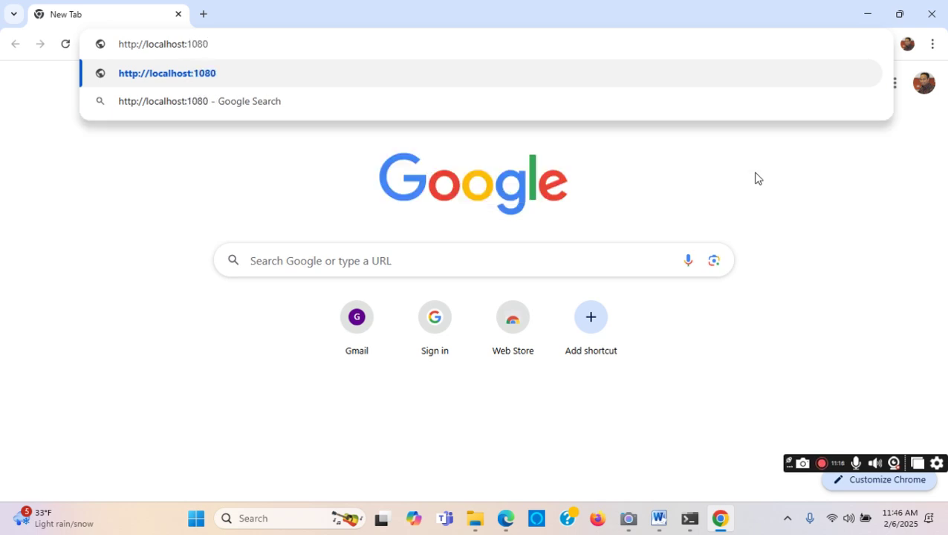
{"action": "type", "text": "/web"}
{"action": "key", "text": "BackSpace"}
{"action": "key", "text": "BackSpace"}
{"action": "key", "text": "BackSpace"}
{"action": "type", "text": "WebT"}
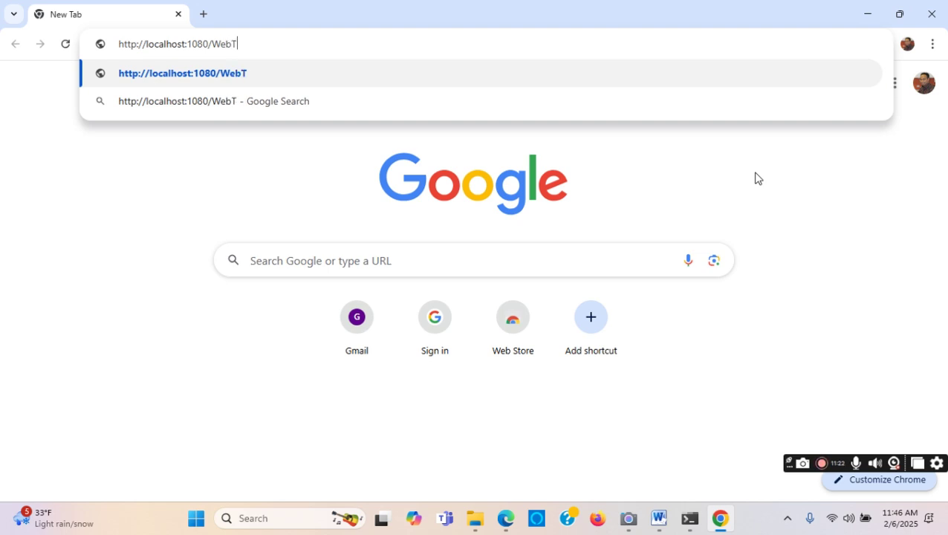
{"action": "type", "text": "ours/"}
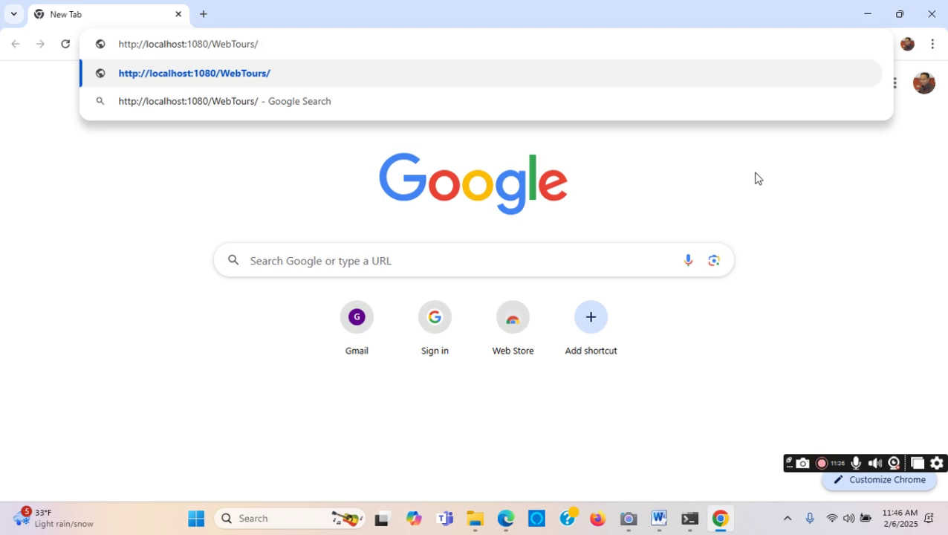
{"action": "type", "text": "home"}
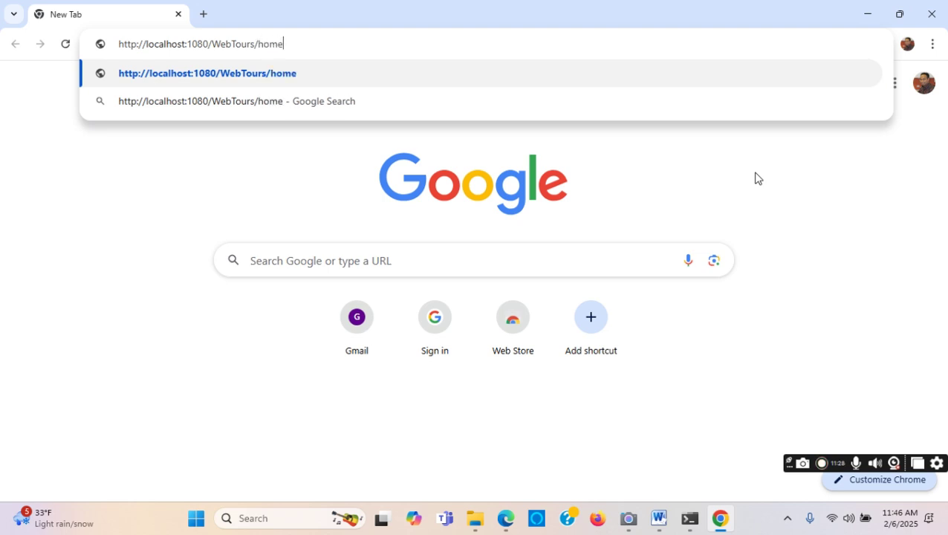
{"action": "type", "text": ".html"}
{"action": "key", "text": "Return"}
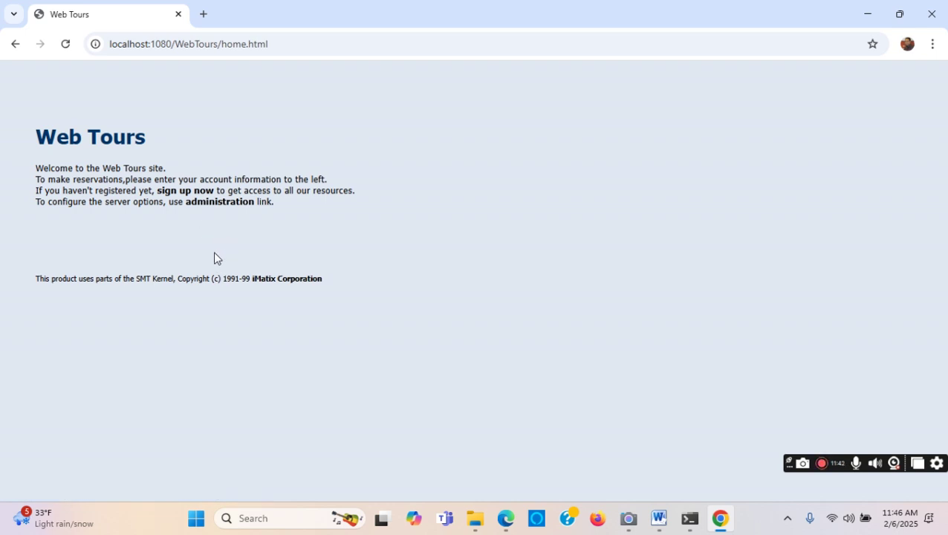
Open the sign-up form and enter the new username, password and password confirmation
{"action": "left_click", "coordinate": [203, 195]}
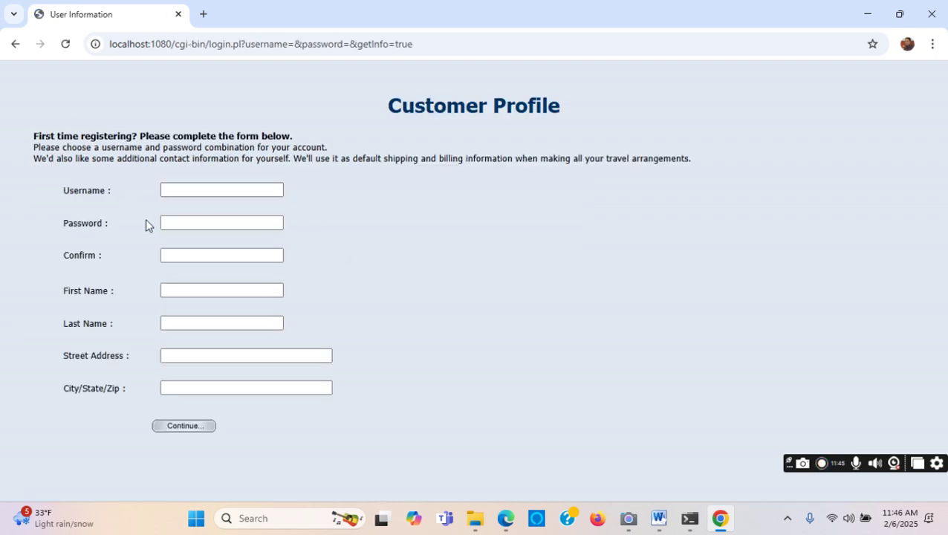
{"action": "left_click", "coordinate": [234, 192]}
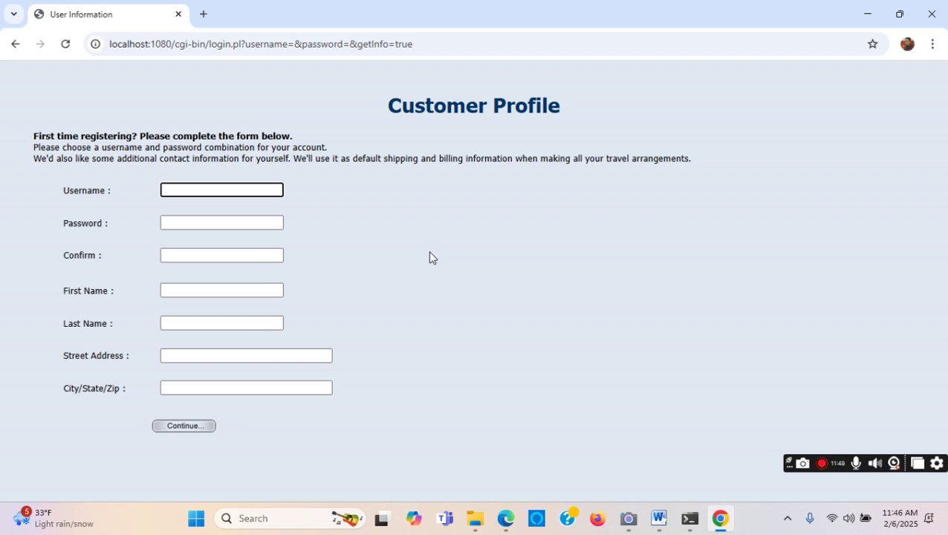
{"action": "type", "text": "imran"}
{"action": "left_click", "coordinate": [197, 222]}
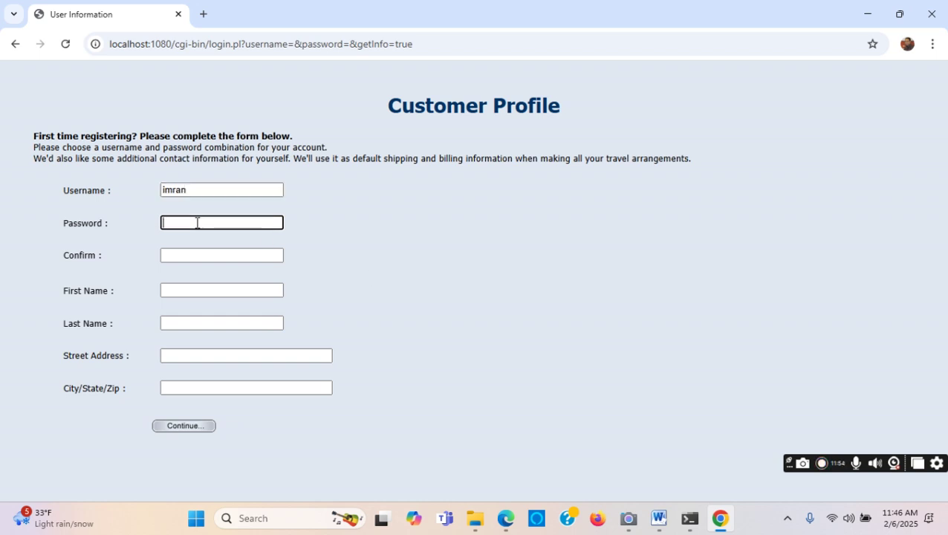
{"action": "left_click", "coordinate": [186, 255]}
Fill in first name, last name, street address and city/state/zip, then submit the registration
{"action": "left_click", "coordinate": [196, 290]}
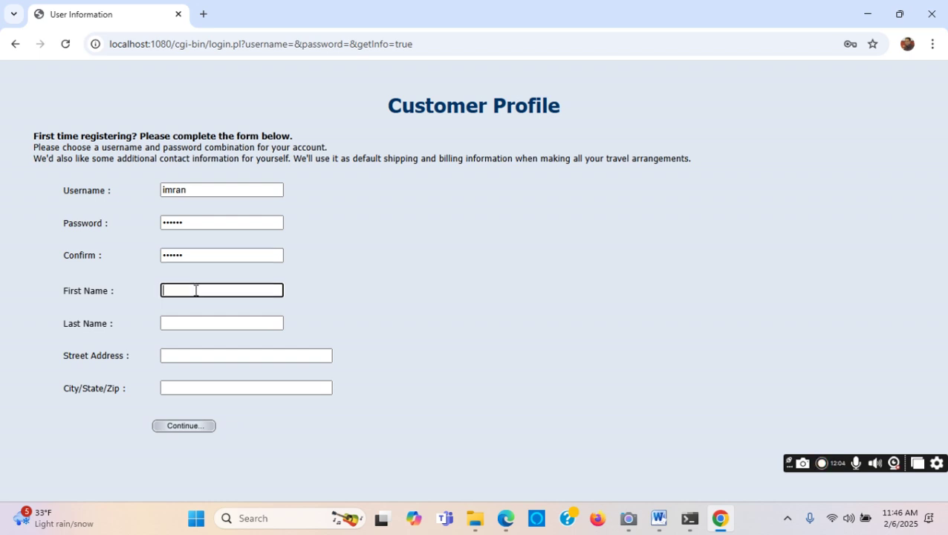
{"action": "left_click", "coordinate": [210, 323]}
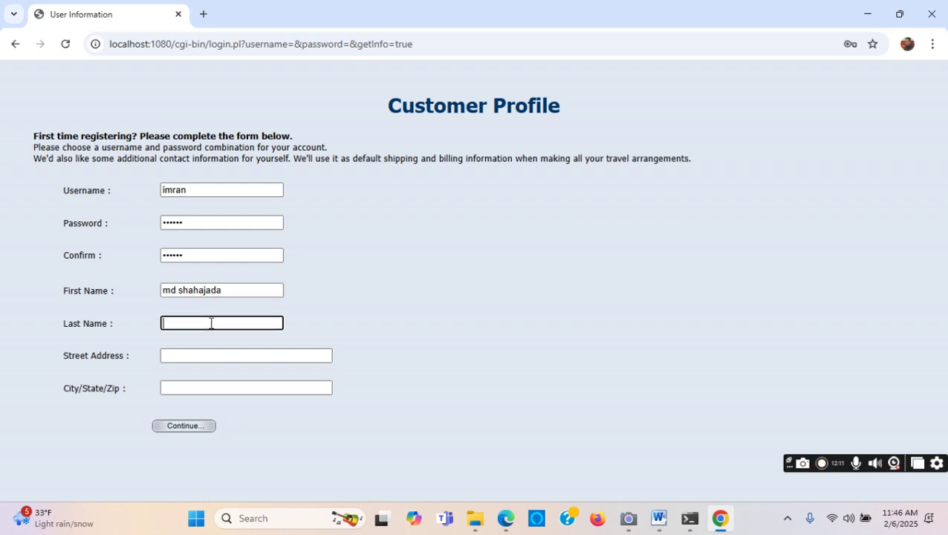
{"action": "left_click", "coordinate": [216, 357]}
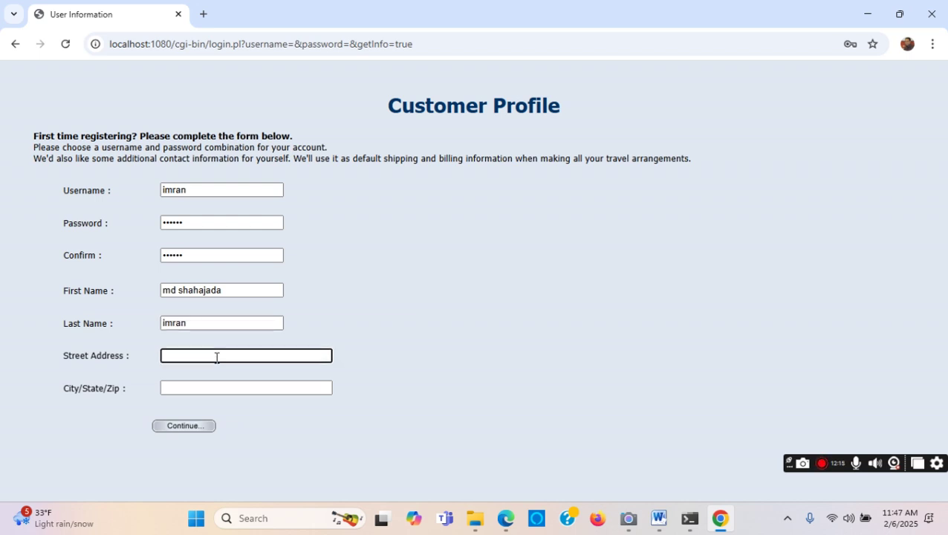
{"action": "type", "text": "Ney"}
{"action": "key", "text": "BackSpace"}
{"action": "type", "text": "w York City"}
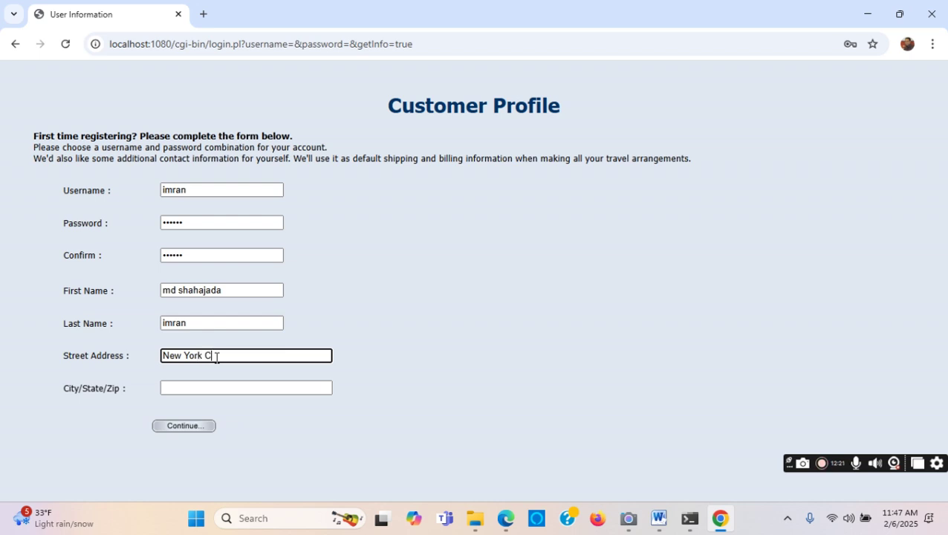
{"action": "left_click", "coordinate": [225, 389]}
{"action": "type", "text": "Ne"}
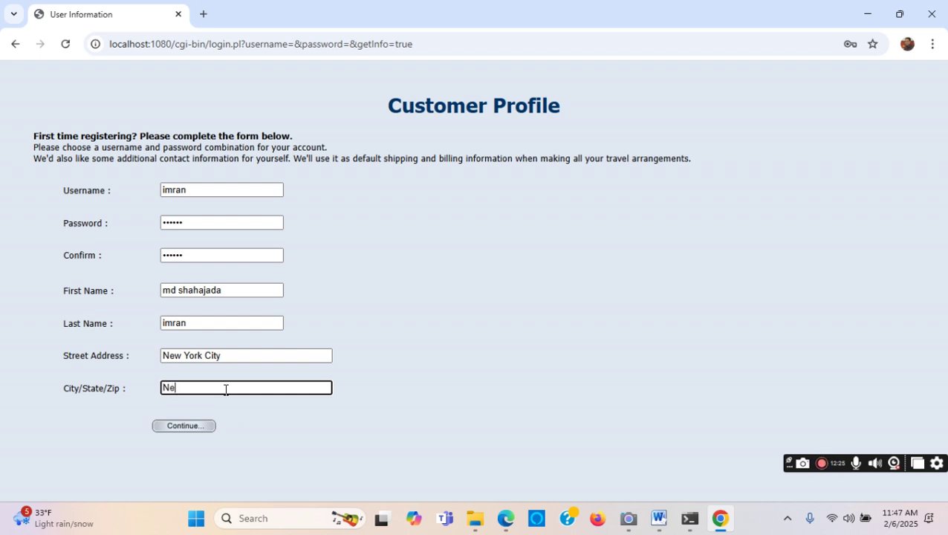
{"action": "type", "text": "w York"}
{"action": "left_click", "coordinate": [180, 428]}
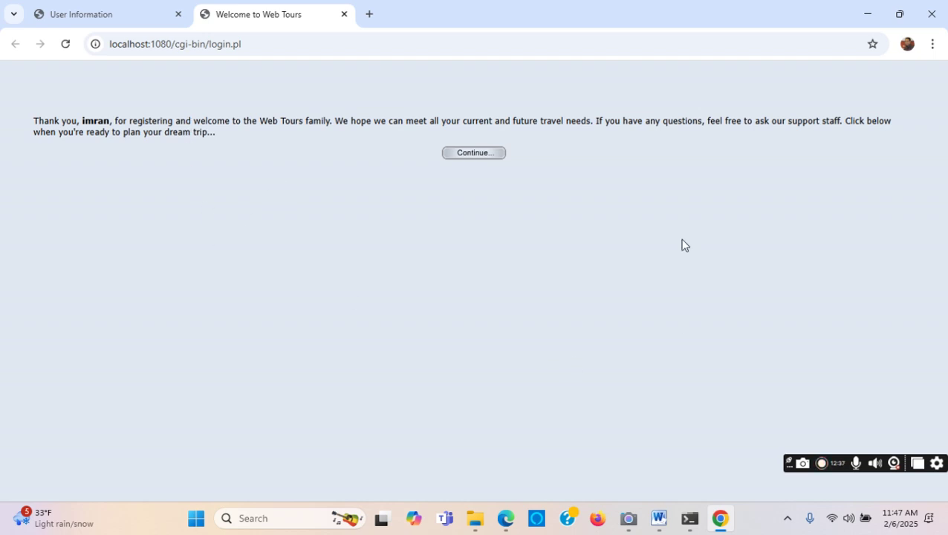
Continue to the main menu and look over the thank-you and Customer Profile tabs
{"action": "left_click", "coordinate": [477, 160]}
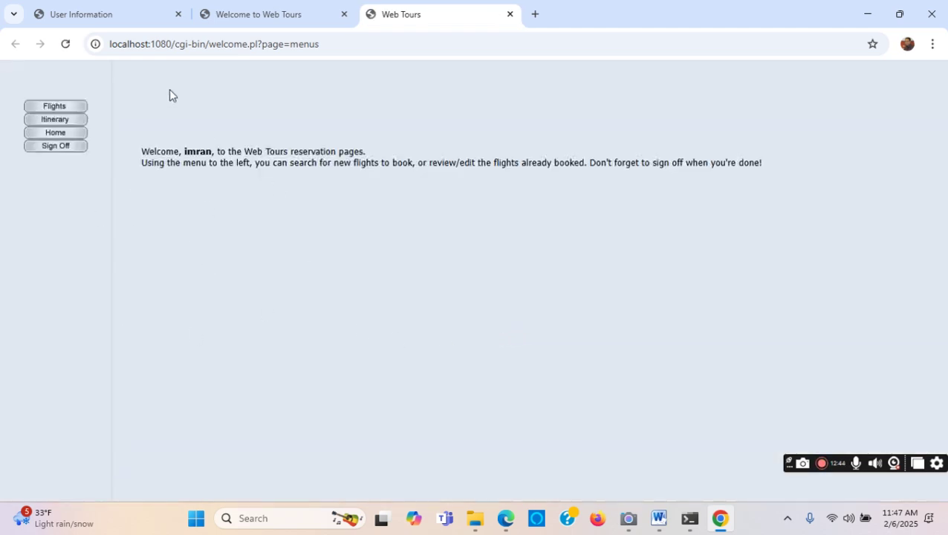
{"action": "left_click", "coordinate": [292, 22]}
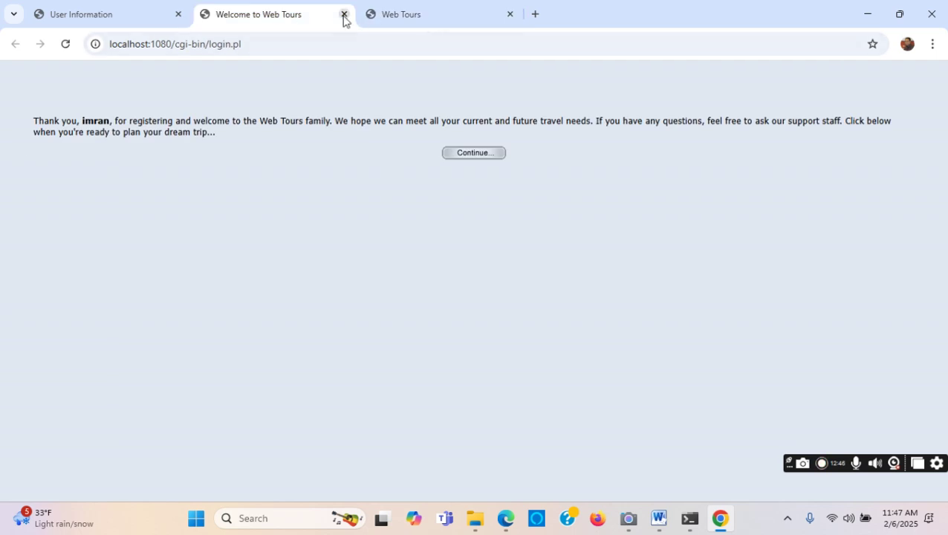
{"action": "left_click", "coordinate": [44, 21]}
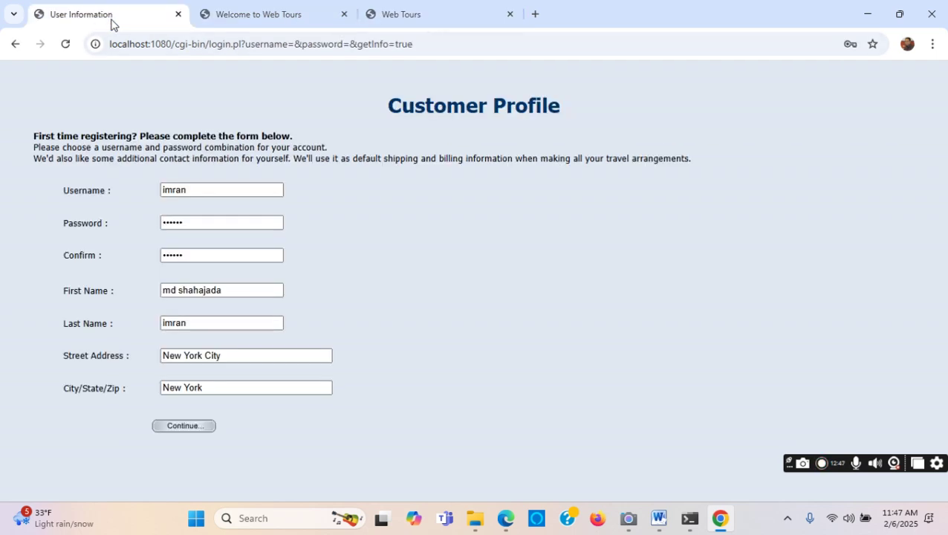
{"action": "left_click", "coordinate": [249, 22]}
{"action": "left_click", "coordinate": [406, 22]}
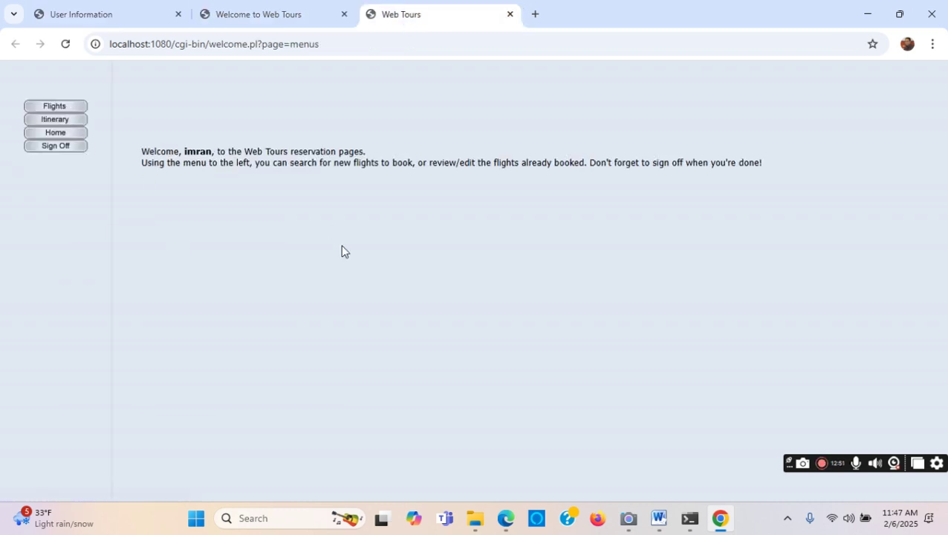
Sign off from Web Tours and close the thank-you and customer profile tabs
{"action": "left_click", "coordinate": [66, 110]}
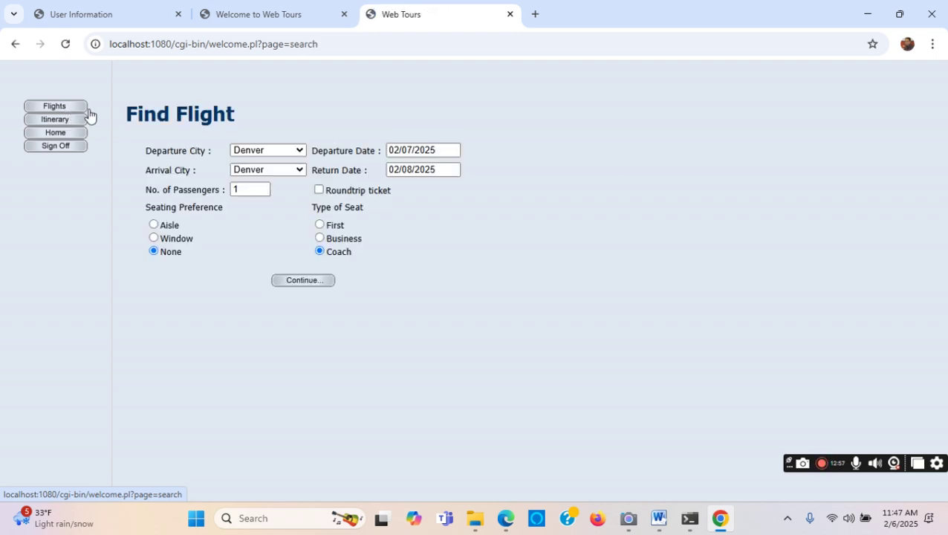
{"action": "left_click", "coordinate": [60, 146]}
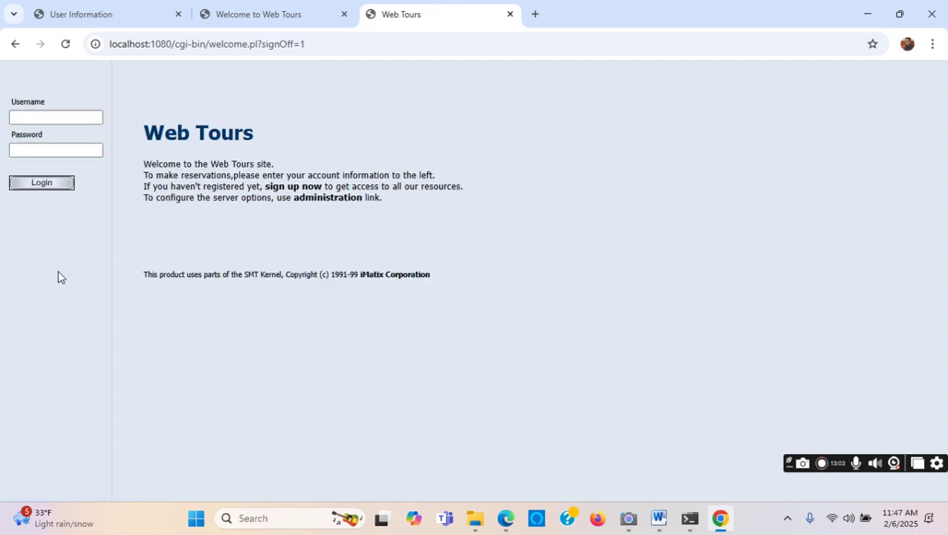
{"action": "left_click", "coordinate": [345, 15]}
{"action": "left_click", "coordinate": [179, 14]}
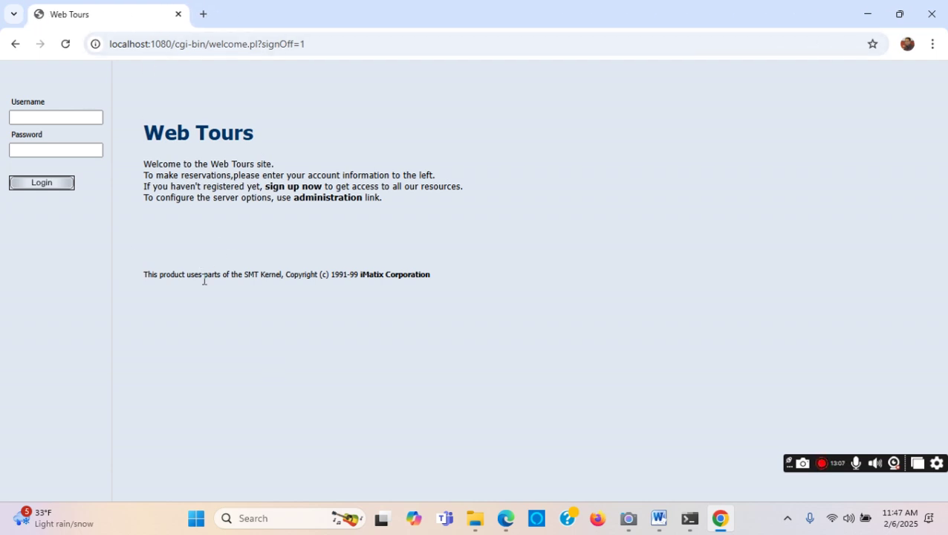
Log in with the saved username and password, dismiss the breach warning, and decline saving the password
{"action": "left_click", "coordinate": [33, 117]}
{"action": "left_click", "coordinate": [72, 153]}
{"action": "left_click", "coordinate": [61, 150]}
{"action": "type", "text": "an"}
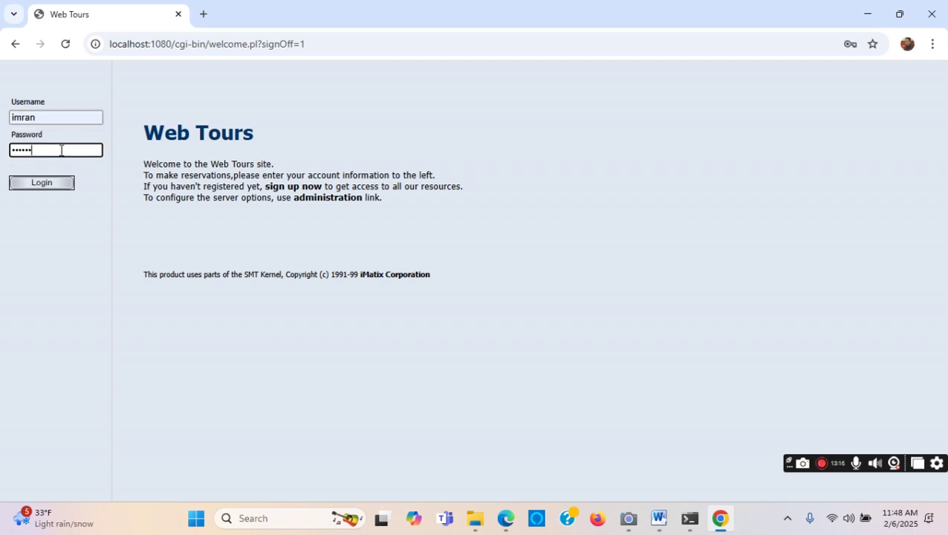
{"action": "left_click", "coordinate": [46, 186]}
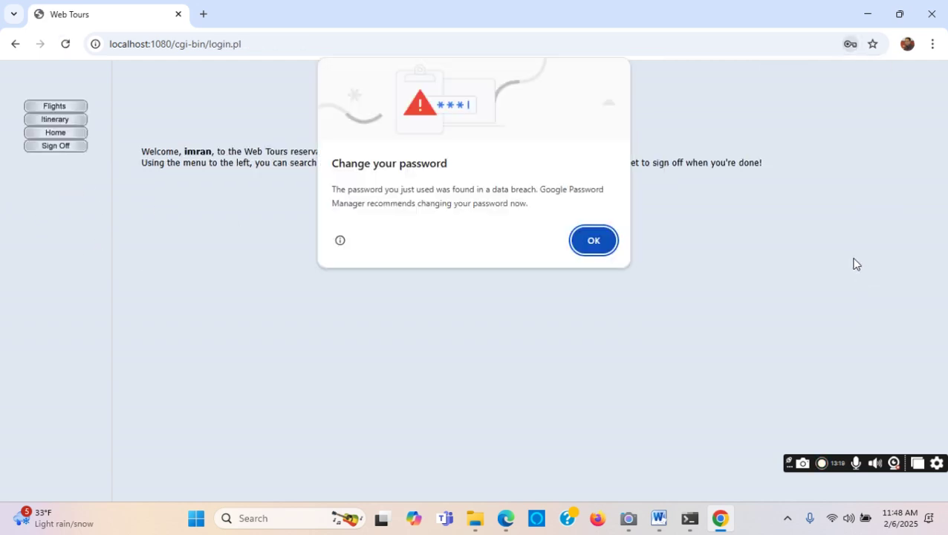
{"action": "left_click", "coordinate": [589, 245]}
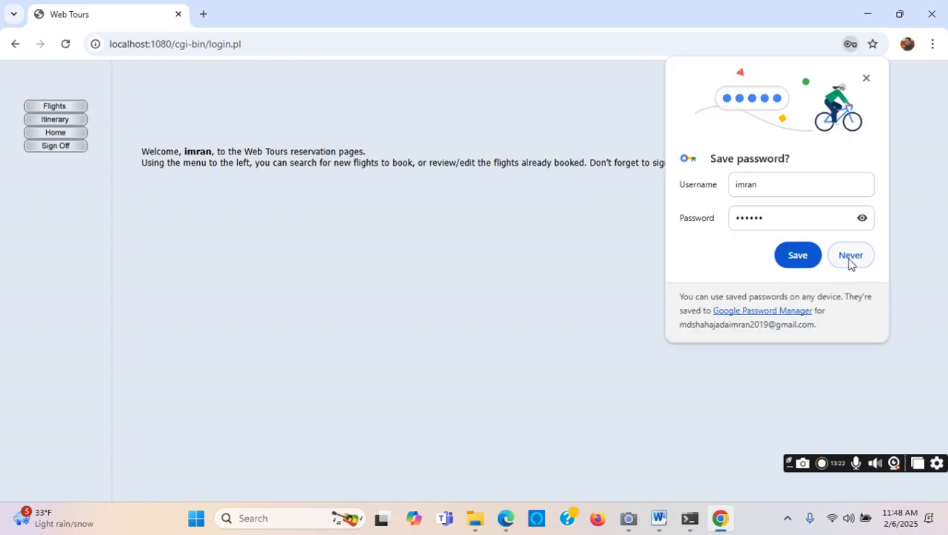
{"action": "left_click", "coordinate": [850, 259]}
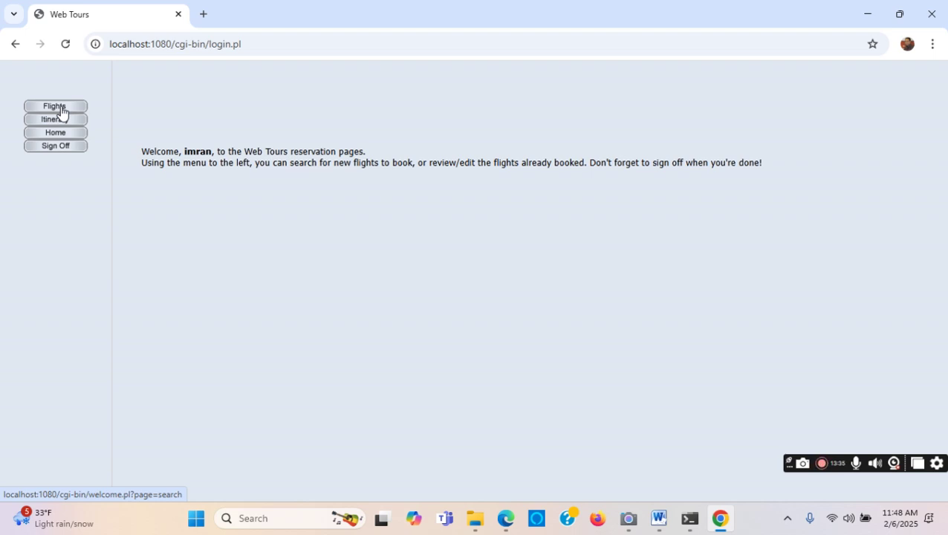
Search Paris-to-Portland flights and select the 8am Blue Sky Air Flight 450
{"action": "left_click", "coordinate": [60, 109]}
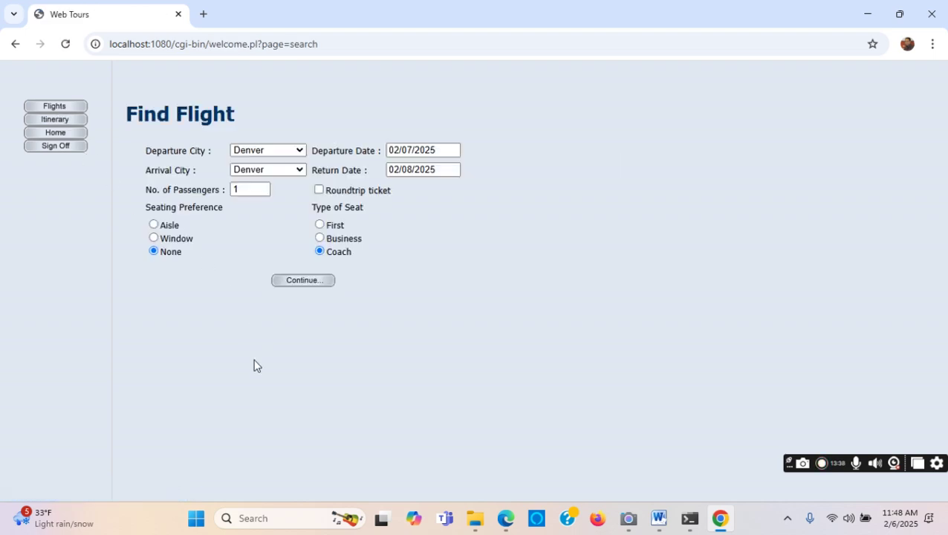
{"action": "left_click", "coordinate": [302, 152]}
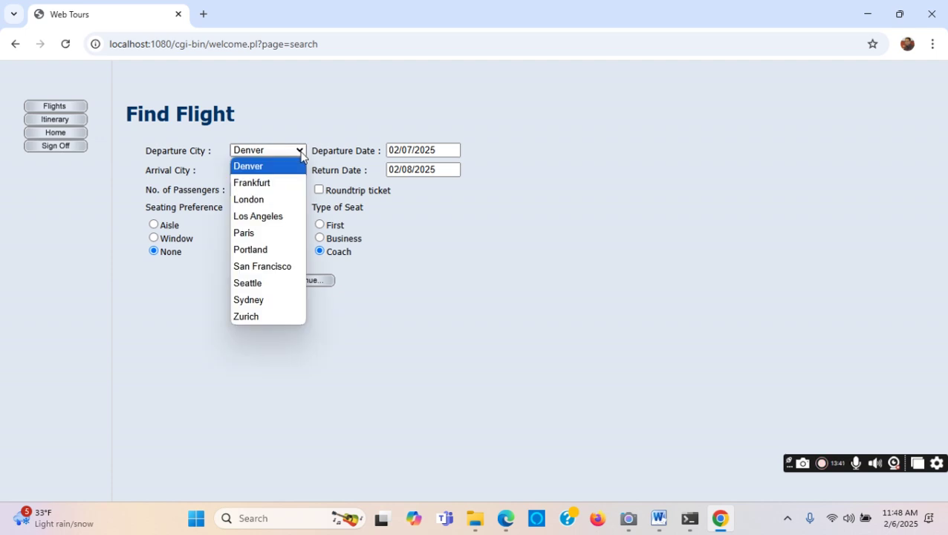
{"action": "left_click", "coordinate": [273, 234]}
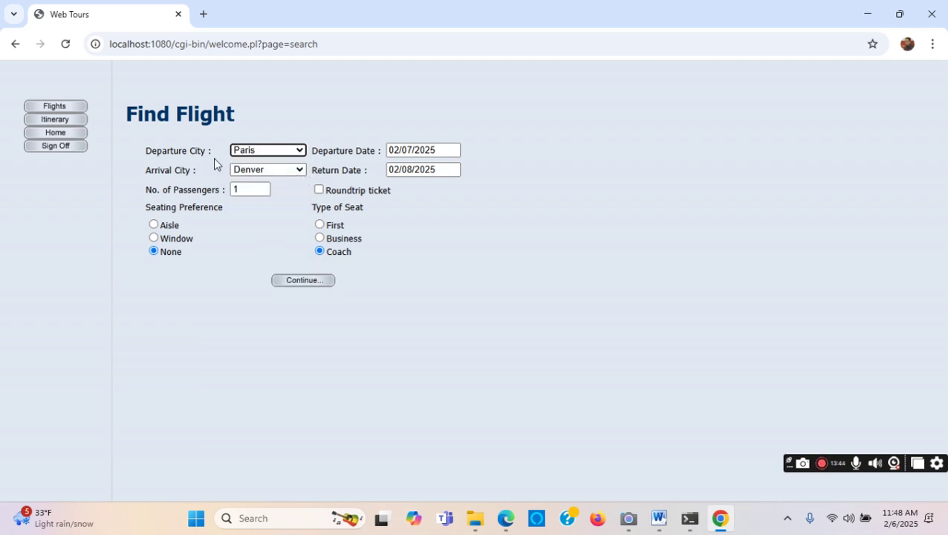
{"action": "left_click", "coordinate": [300, 171]}
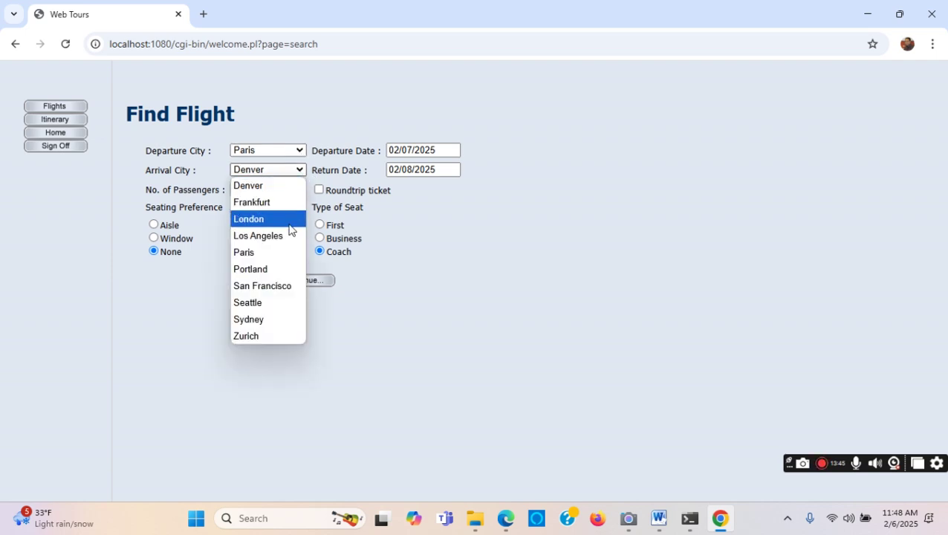
{"action": "left_click", "coordinate": [277, 271]}
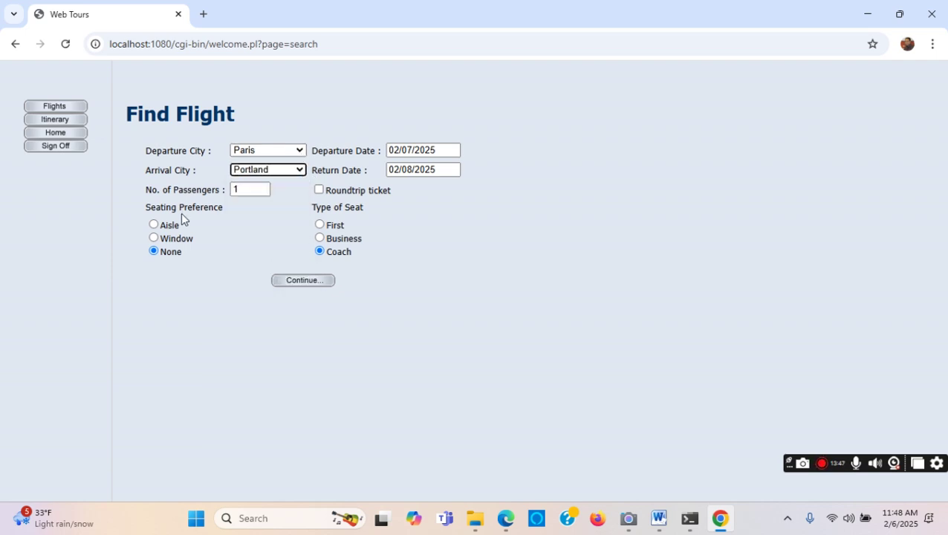
{"action": "left_click", "coordinate": [292, 281]}
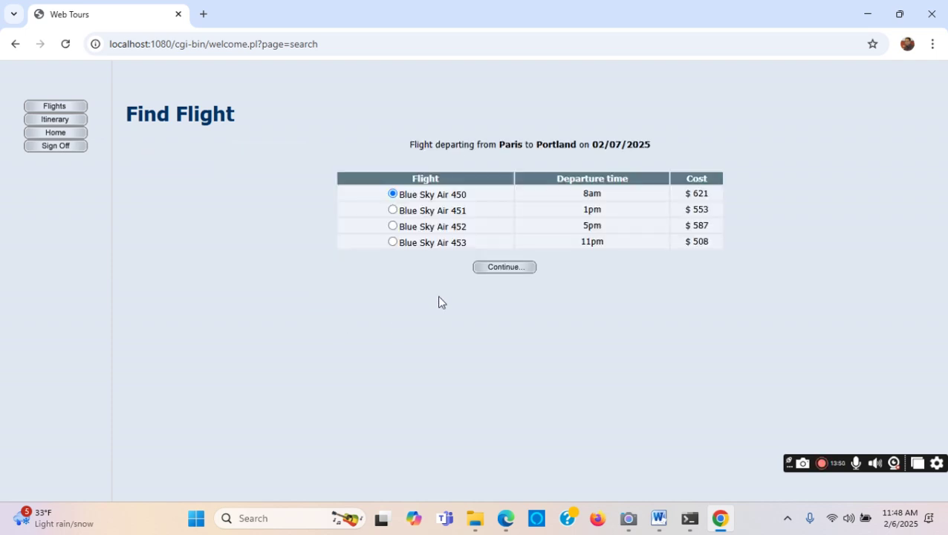
{"action": "left_click", "coordinate": [496, 269]}
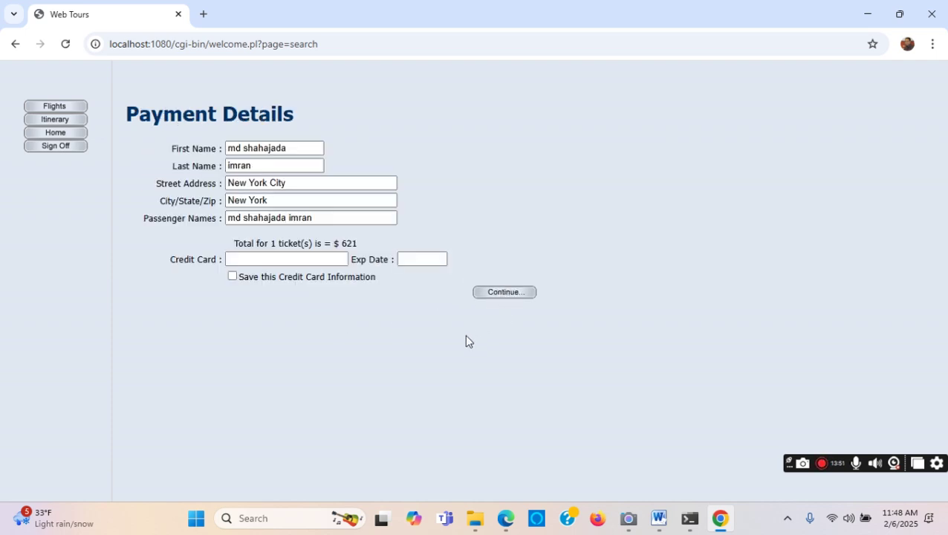
Enter the credit card number and expiry date to pay, producing the $621 invoice
{"action": "left_click", "coordinate": [282, 265]}
{"action": "type", "text": "1234"}
{"action": "left_click", "coordinate": [428, 262]}
{"action": "type", "text": "34"}
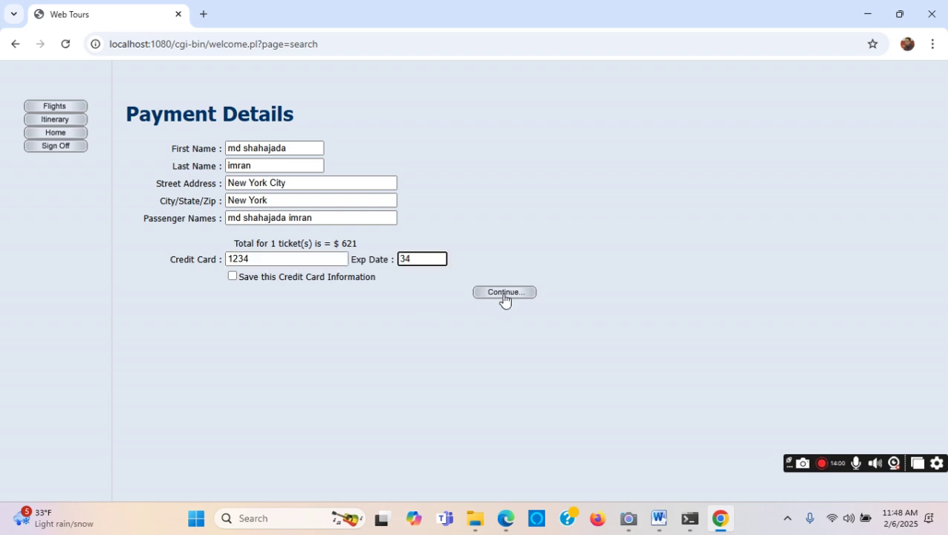
{"action": "left_click", "coordinate": [505, 294]}
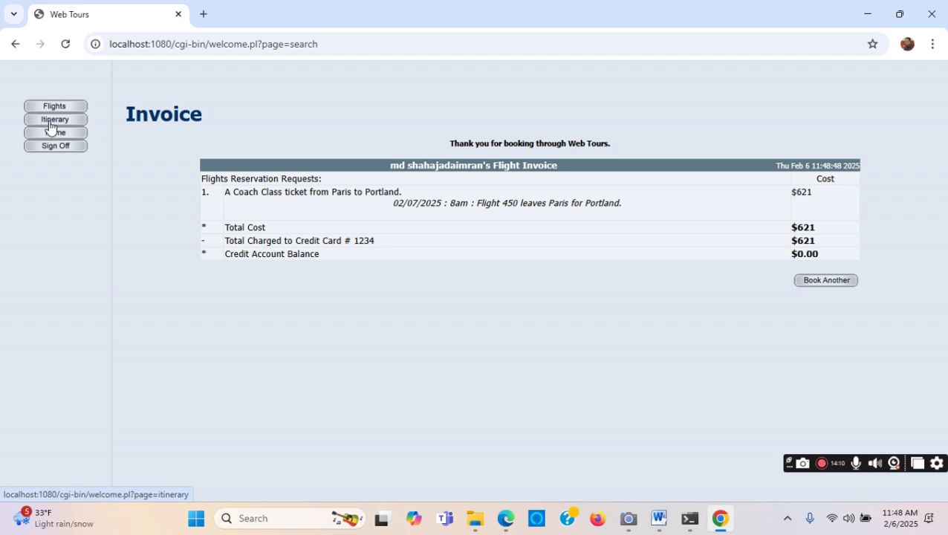
View the itinerary with the Paris-to-Portland Flight 450 booking, then sign off
{"action": "left_click", "coordinate": [51, 122]}
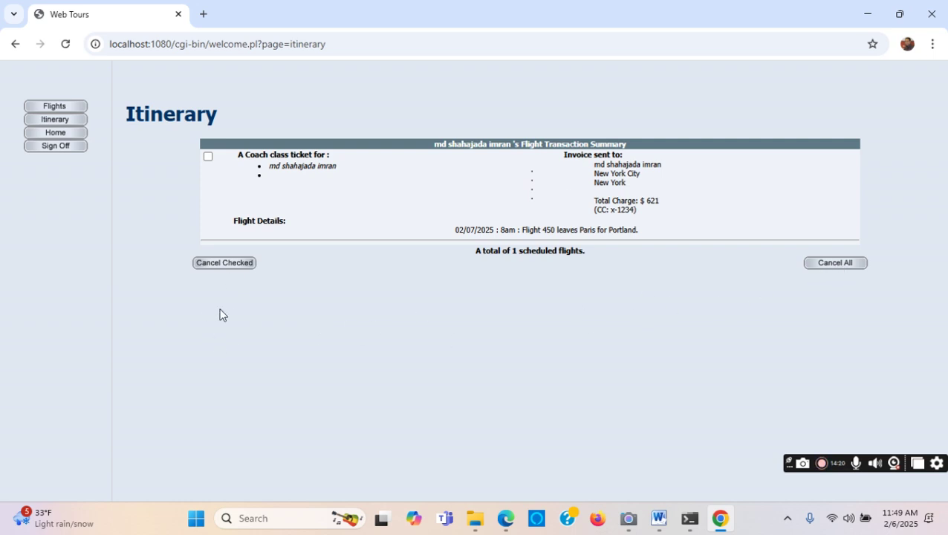
{"action": "left_click", "coordinate": [53, 151]}
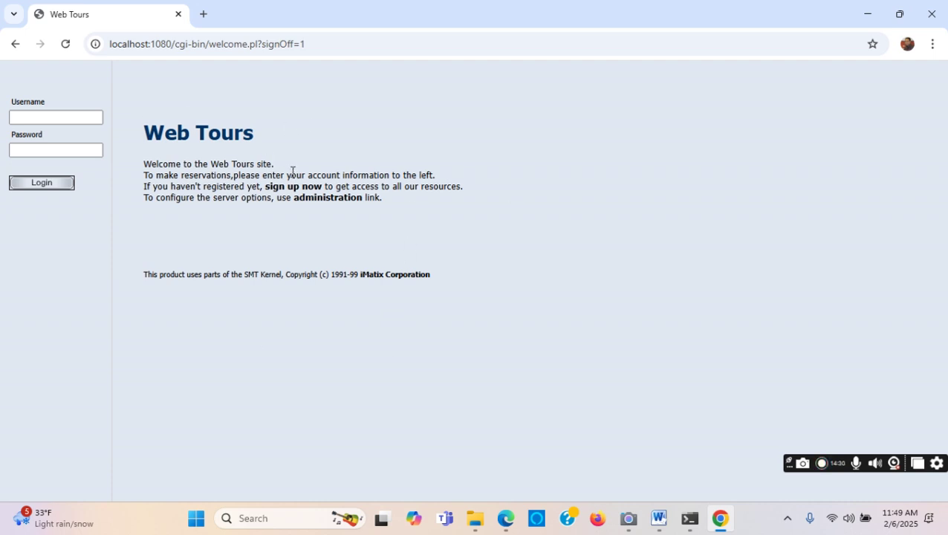
Undo the colour change so the Word topic line is fully green, then minimize Word
{"action": "left_click", "coordinate": [660, 518]}
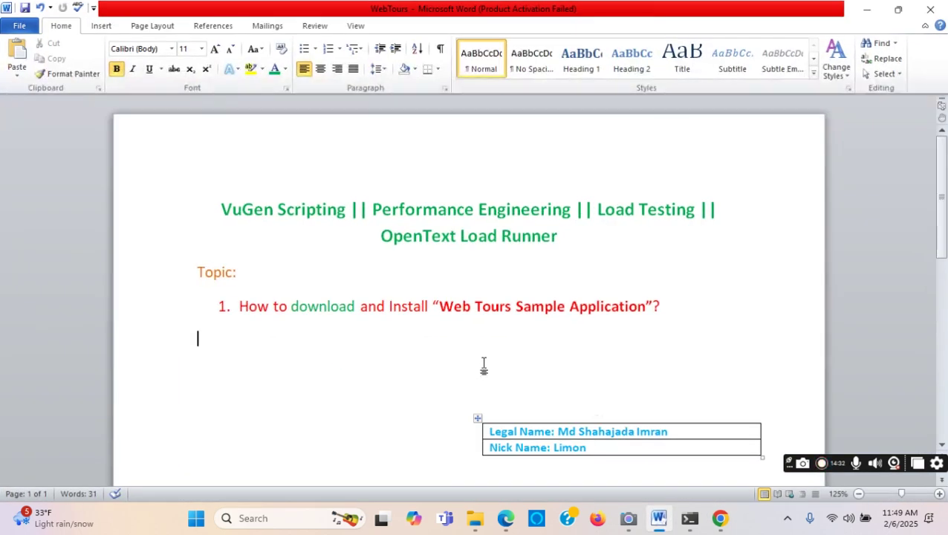
{"action": "left_click_drag", "start_coordinate": [390, 313], "coordinate": [622, 315]}
{"action": "left_click", "coordinate": [648, 344]}
{"action": "left_click_drag", "start_coordinate": [663, 312], "coordinate": [461, 306]}
{"action": "key", "text": "ctrl+z"}
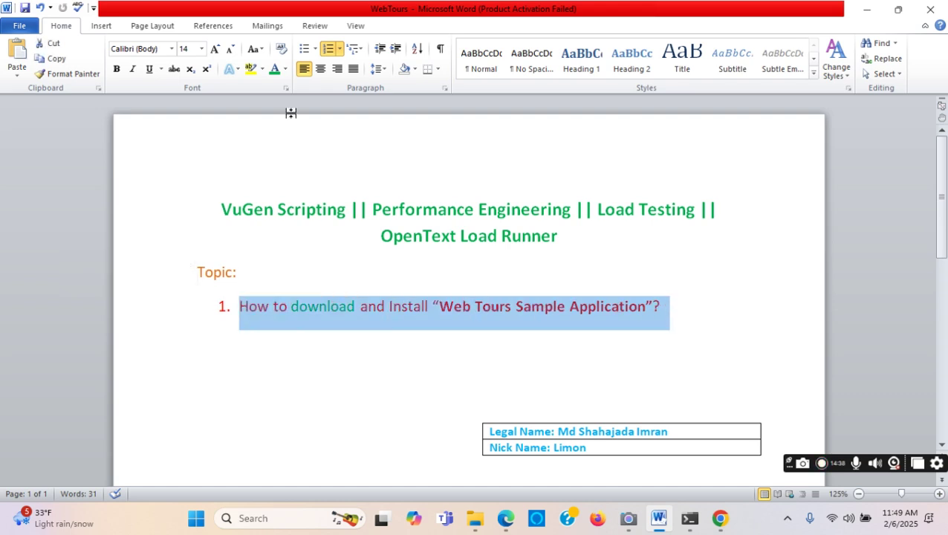
{"action": "left_click", "coordinate": [430, 421]}
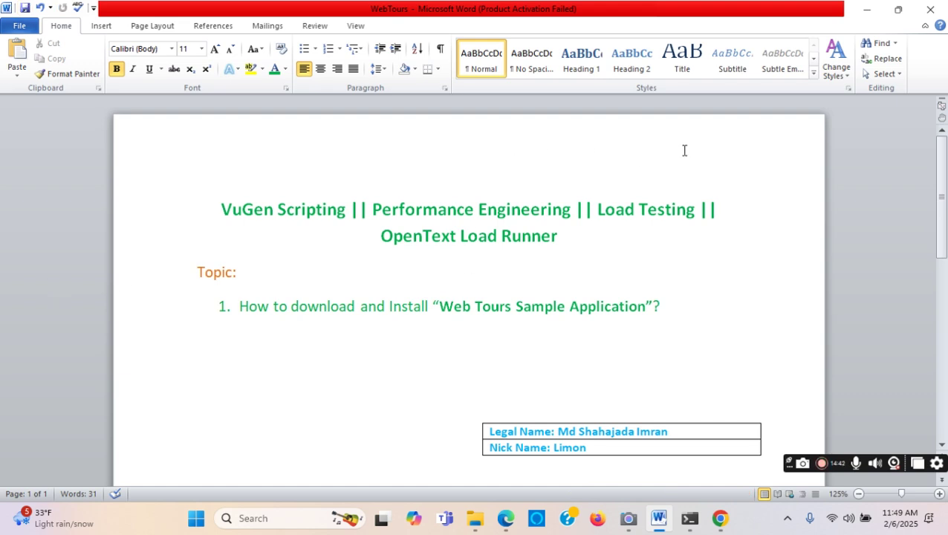
{"action": "left_click", "coordinate": [868, 13]}
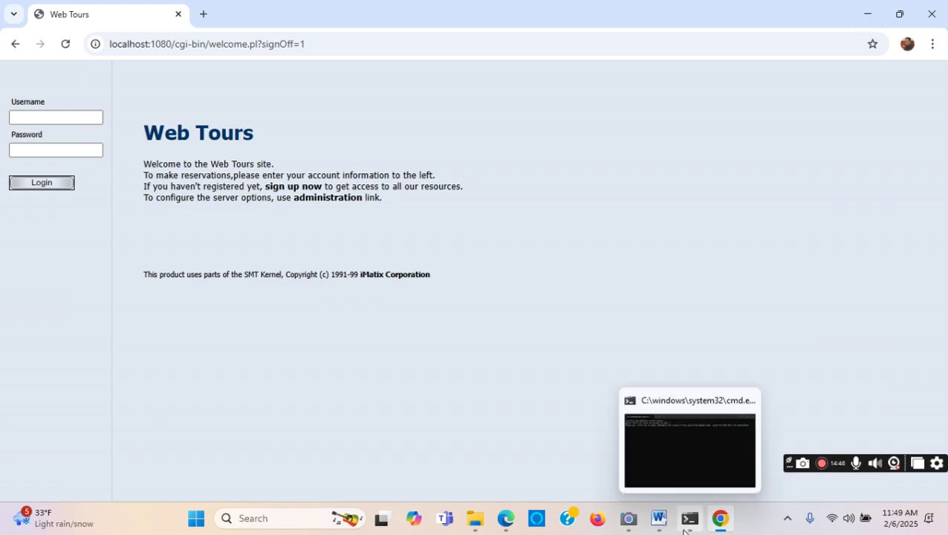
Close the Apache server's Command Prompt window to stop the server, then reload the Web Tours page
{"action": "left_click", "coordinate": [687, 528]}
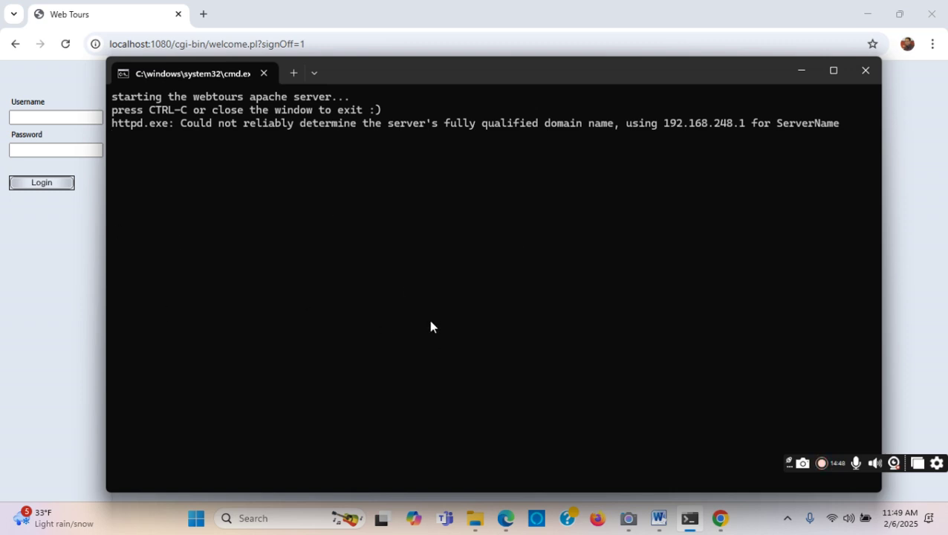
{"action": "left_click", "coordinate": [23, 258]}
{"action": "left_click", "coordinate": [688, 520]}
{"action": "left_click", "coordinate": [868, 80]}
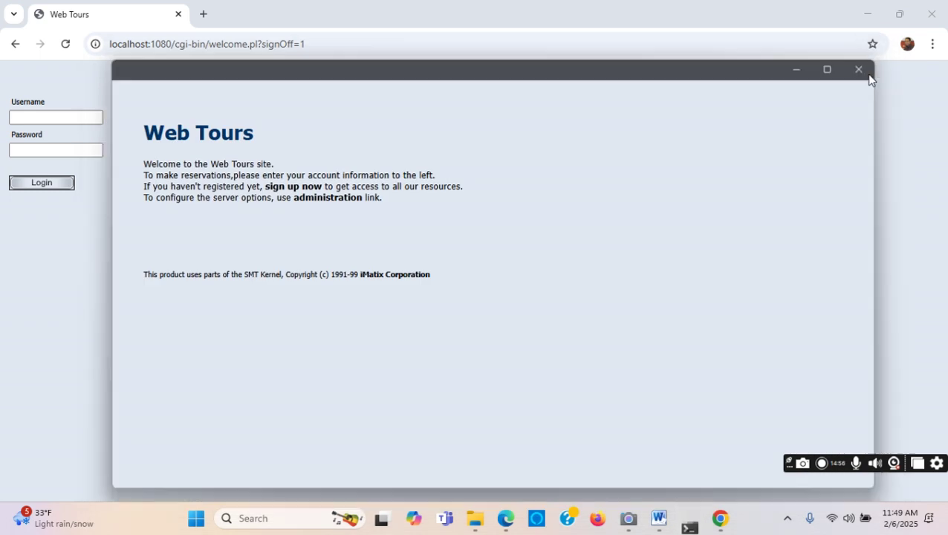
{"action": "left_click", "coordinate": [66, 46]}
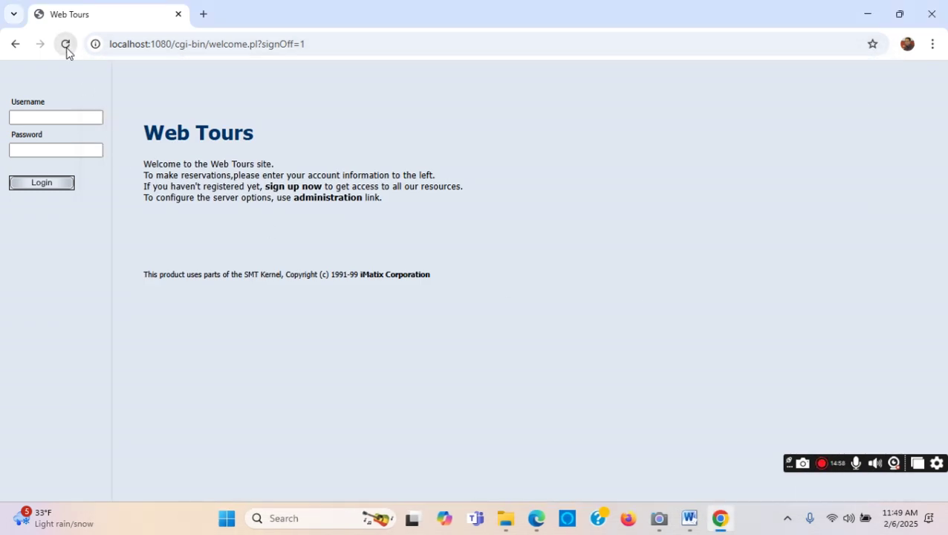
Visit the Administration Page, return to the homepage, and reload to get ERR_CONNECTION_REFUSED
{"action": "left_click", "coordinate": [328, 198]}
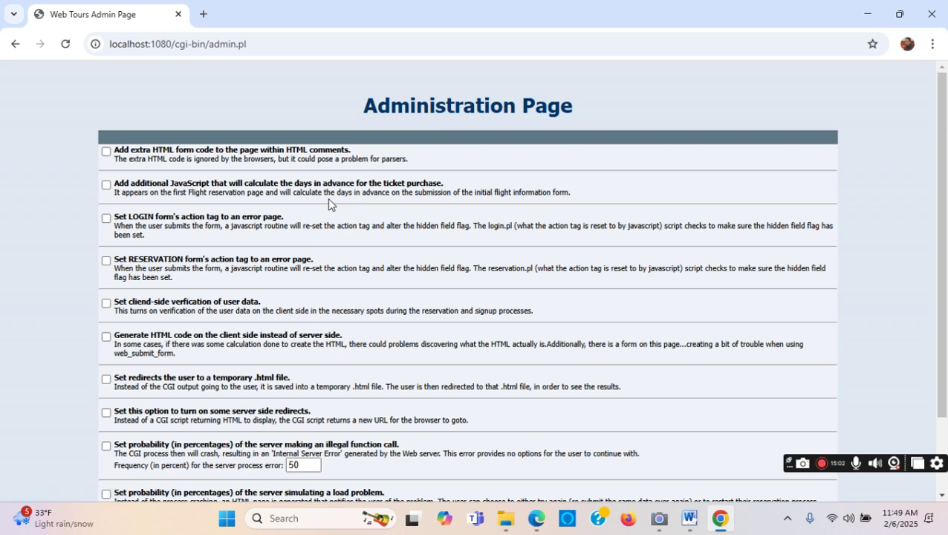
{"action": "scroll", "coordinate": [344, 245], "scroll_direction": "down", "scroll_amount": 3}
{"action": "scroll", "coordinate": [344, 245], "scroll_direction": "up", "scroll_amount": 2}
{"action": "scroll", "coordinate": [344, 248], "scroll_direction": "down", "scroll_amount": 3}
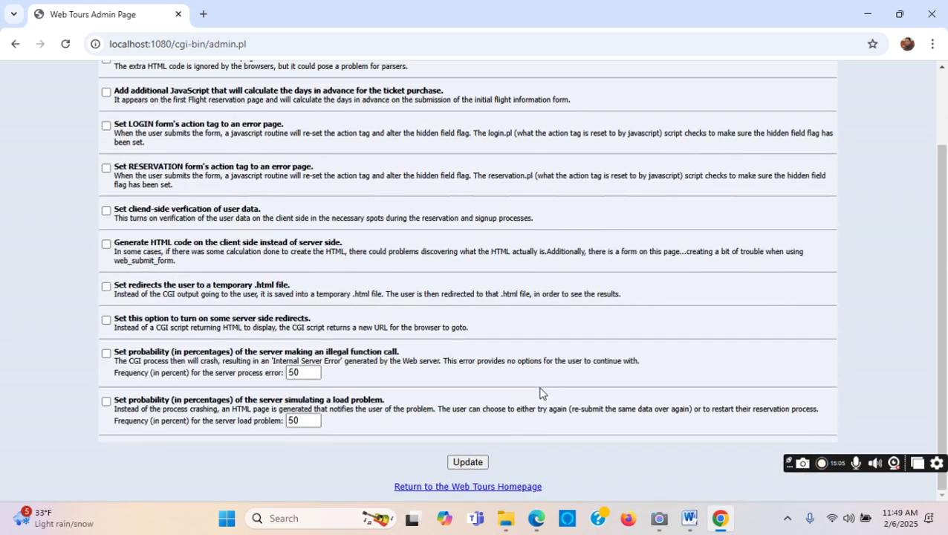
{"action": "left_click", "coordinate": [478, 488]}
{"action": "key", "text": "F5"}
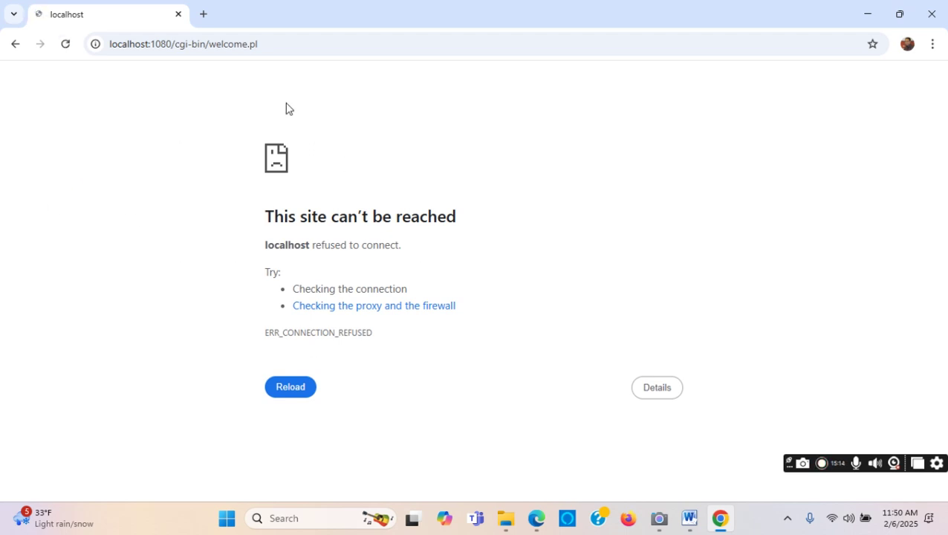
Change the address from the cgi-bin welcome.pl page to localhost:1080/WebTours/home.html
{"action": "left_click", "coordinate": [15, 46]}
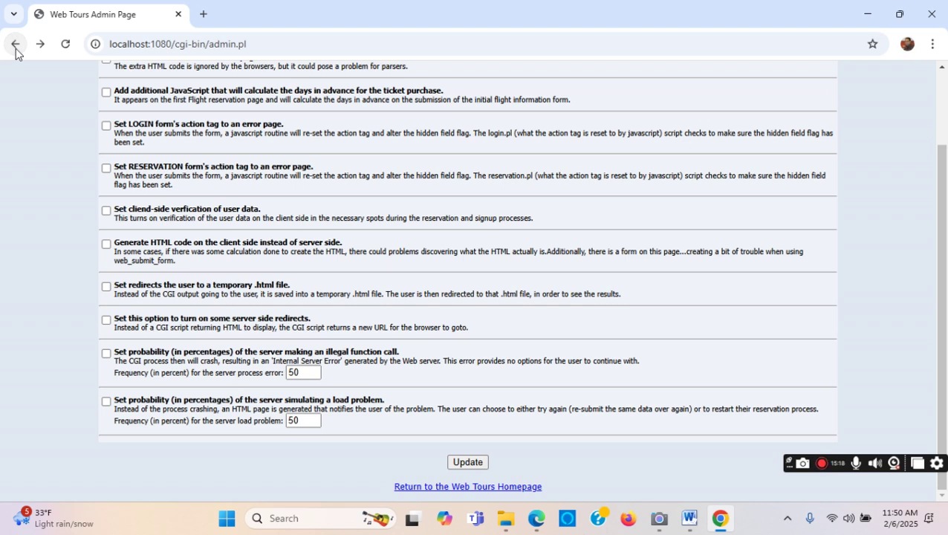
{"action": "left_click", "coordinate": [41, 46]}
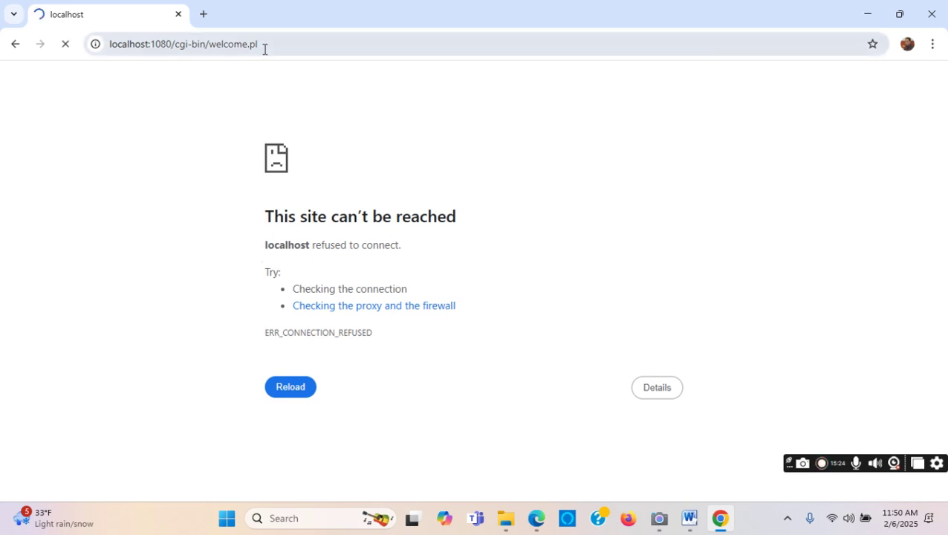
{"action": "left_click_drag", "start_coordinate": [176, 44], "coordinate": [206, 45]}
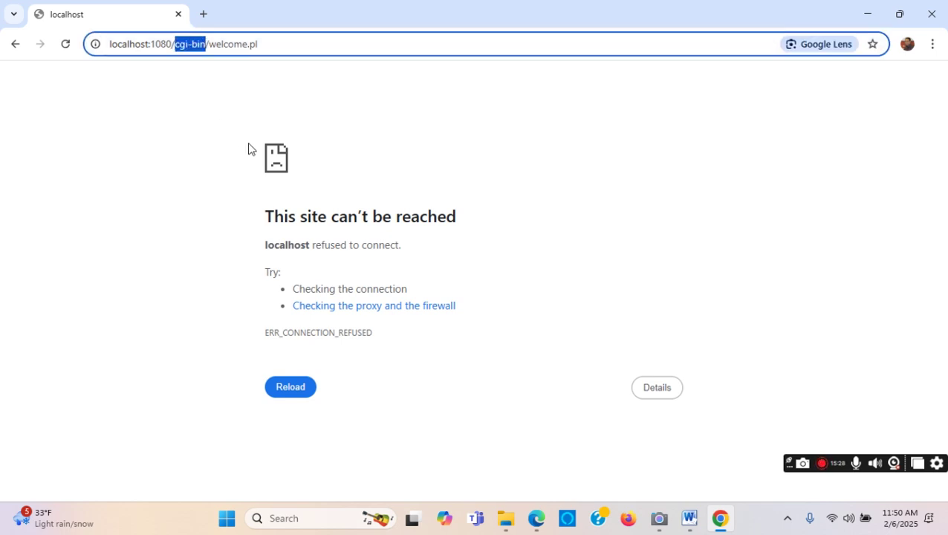
{"action": "type", "text": "webtou"}
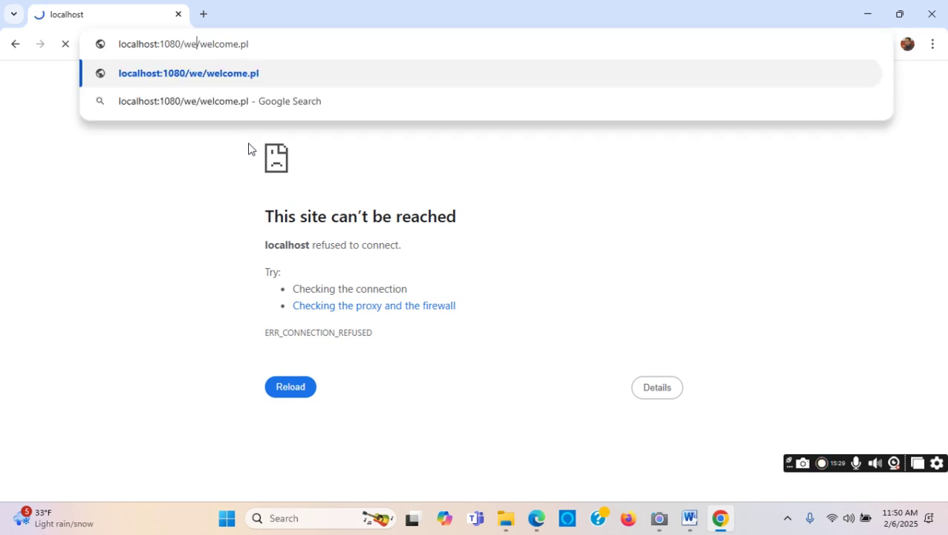
{"action": "type", "text": "rs"}
{"action": "key", "text": "BackSpace"}
{"action": "key", "text": "BackSpace"}
{"action": "key", "text": "BackSpace"}
{"action": "key", "text": "BackSpace"}
{"action": "key", "text": "BackSpace"}
{"action": "key", "text": "BackSpace"}
{"action": "key", "text": "BackSpace"}
{"action": "key", "text": "BackSpace"}
{"action": "type", "text": "Web"}
{"action": "type", "text": "Tours"}
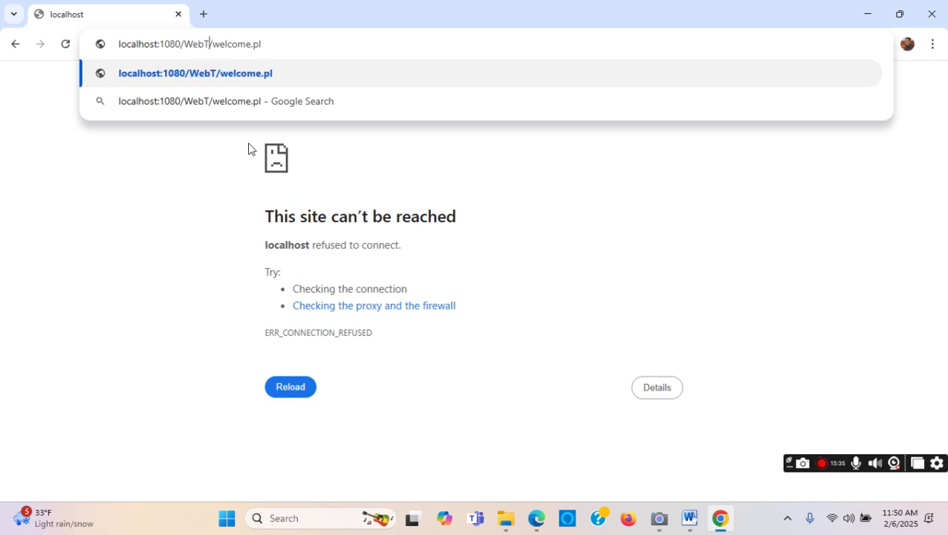
{"action": "key", "text": "BackSpace"}
{"action": "key", "text": "BackSpace"}
{"action": "key", "text": "BackSpace"}
{"action": "key", "text": "BackSpace"}
{"action": "key", "text": "BackSpace"}
{"action": "key", "text": "BackSpace"}
{"action": "key", "text": "BackSpace"}
{"action": "key", "text": "BackSpace"}
{"action": "key", "text": "BackSpace"}
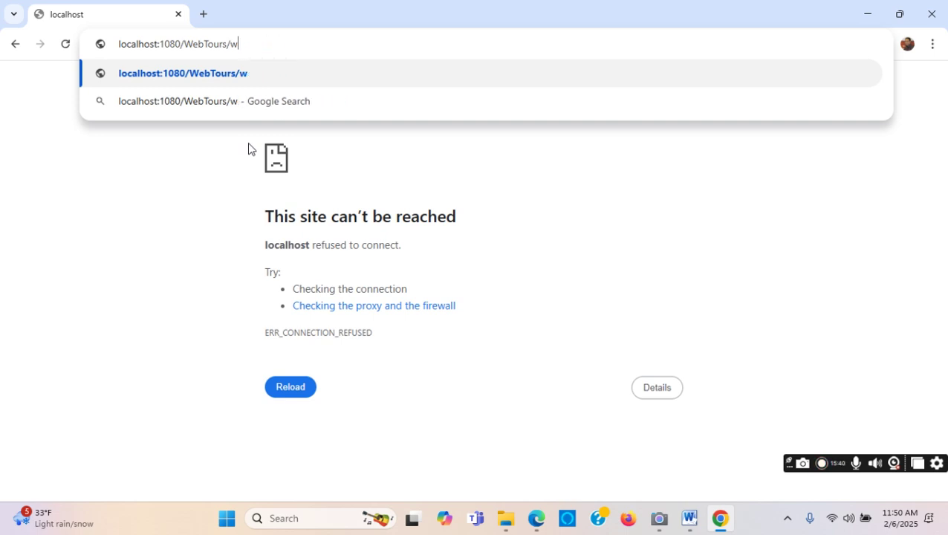
{"action": "key", "text": "BackSpace"}
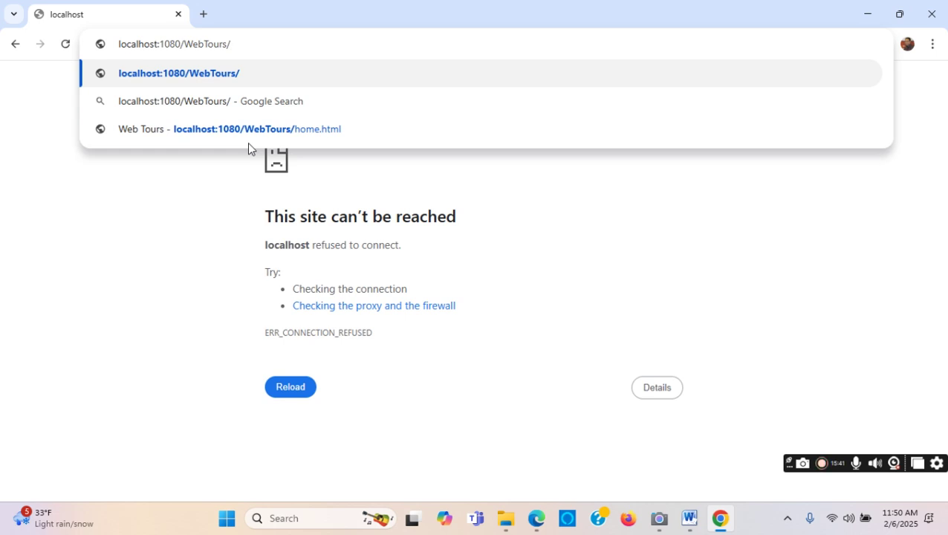
{"action": "left_click", "coordinate": [263, 134]}
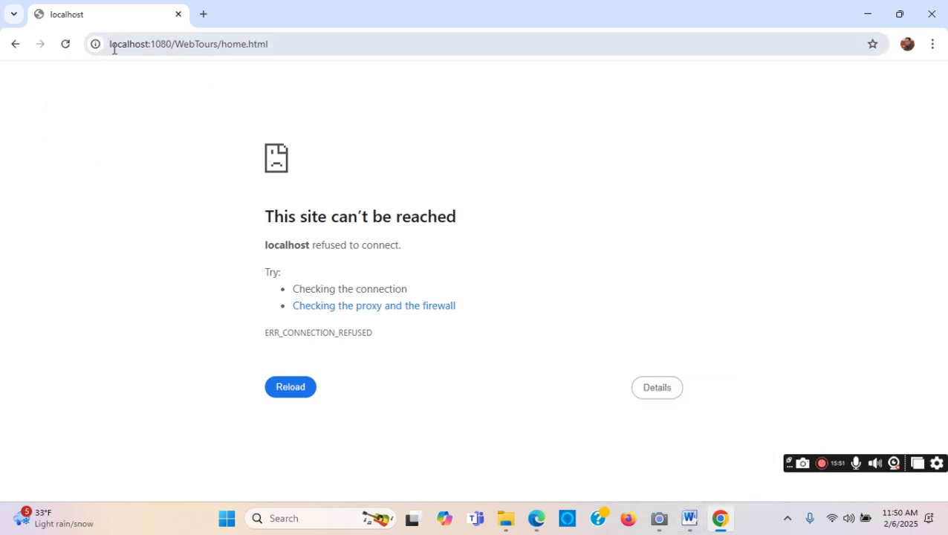
Reload localhost:1080/WebTours/home.html, which still fails with ERR_CONNECTION_REFUSED
{"action": "left_click_drag", "start_coordinate": [275, 42], "coordinate": [108, 43]}
{"action": "key", "text": "Return"}
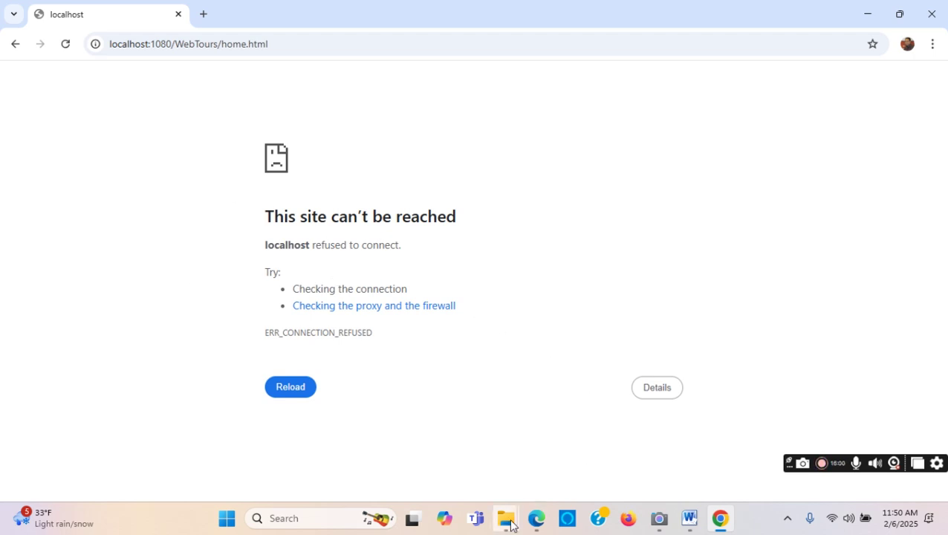
{"action": "mouse_move", "coordinate": [511, 526]}
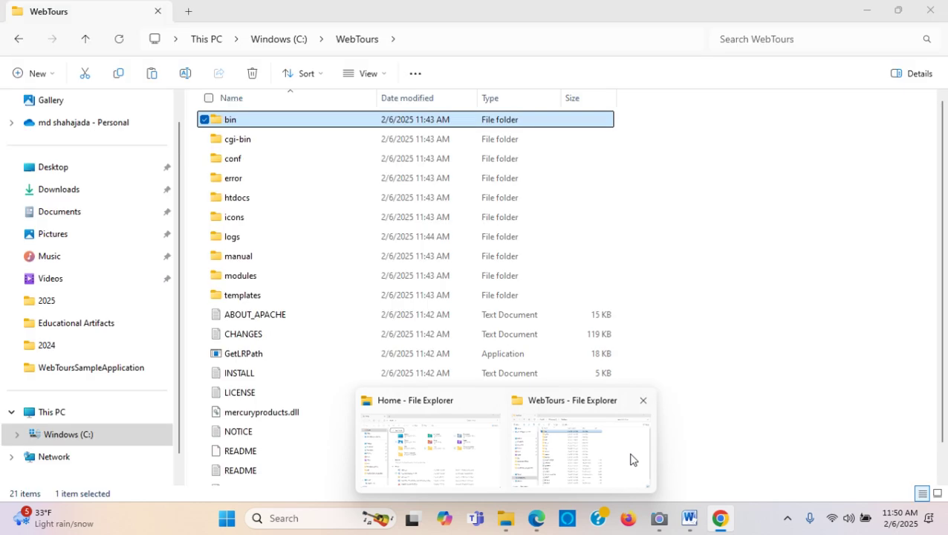
Run StartServer.bat from the WebTours folder, then minimize the server console and Explorer
{"action": "left_click", "coordinate": [631, 459]}
{"action": "scroll", "coordinate": [335, 433], "scroll_direction": "down", "scroll_amount": 1}
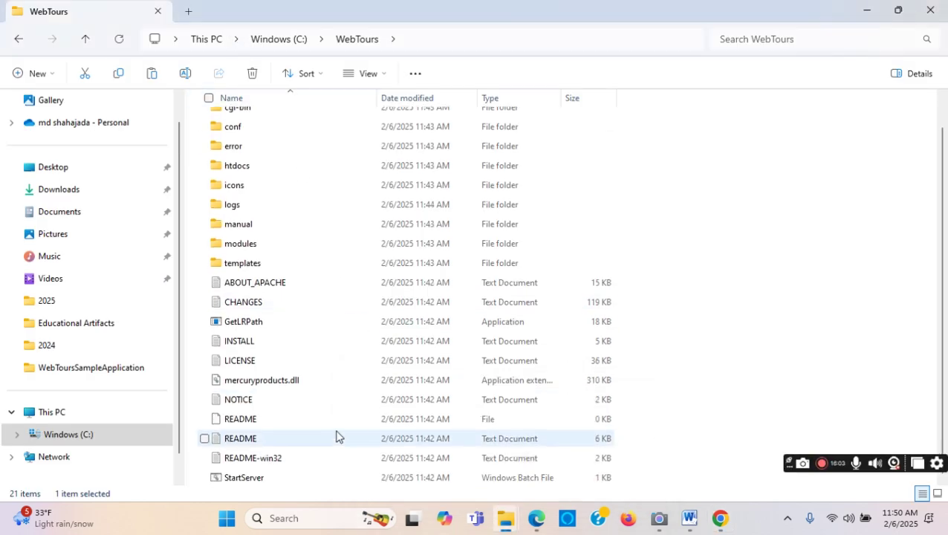
{"action": "double_click", "coordinate": [242, 480]}
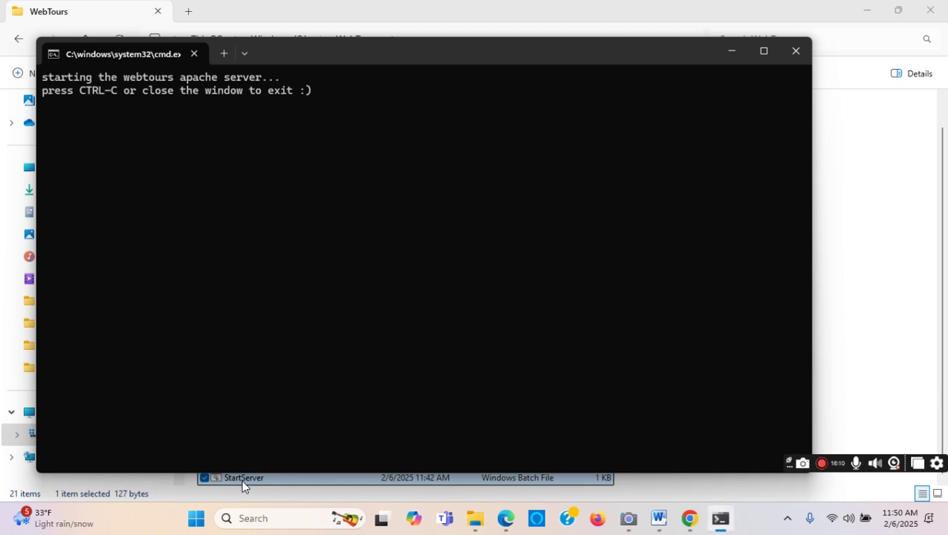
{"action": "left_click", "coordinate": [732, 53]}
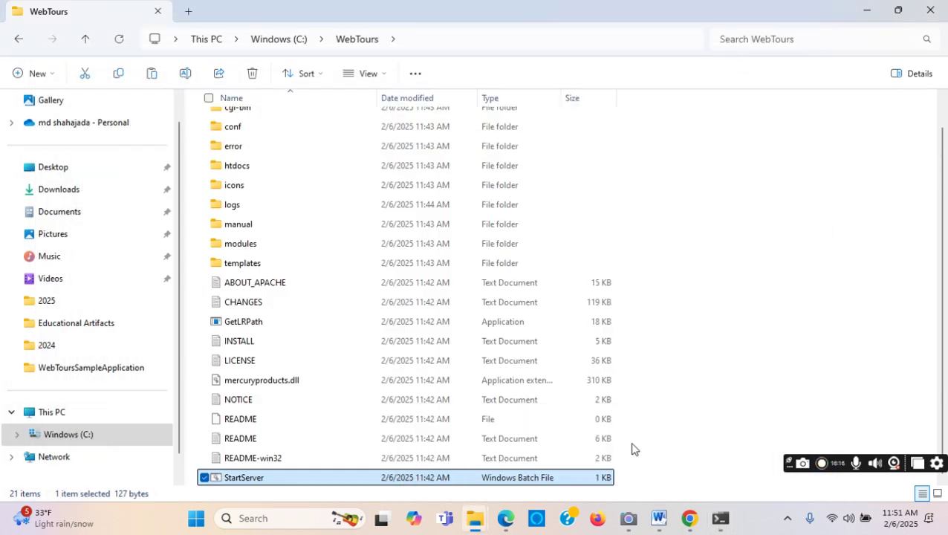
{"action": "mouse_move", "coordinate": [719, 517]}
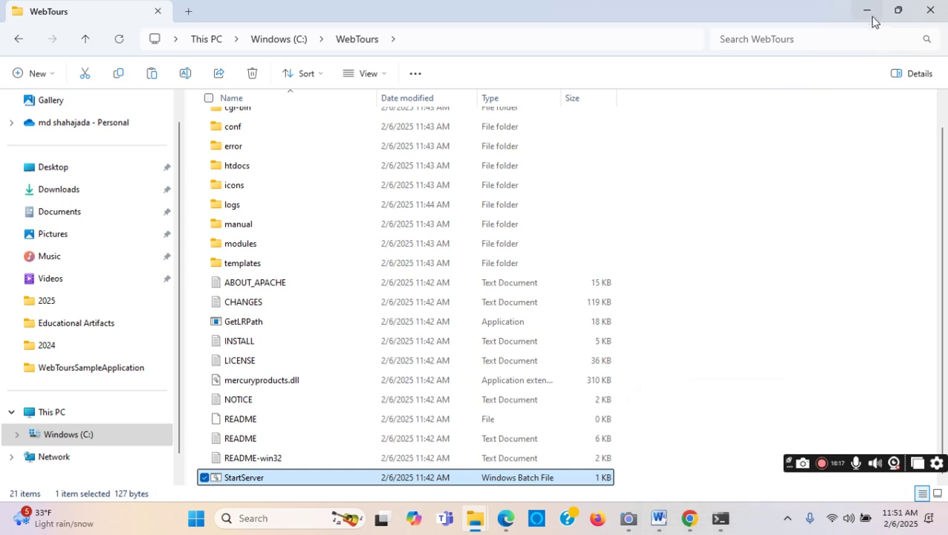
{"action": "left_click", "coordinate": [867, 11]}
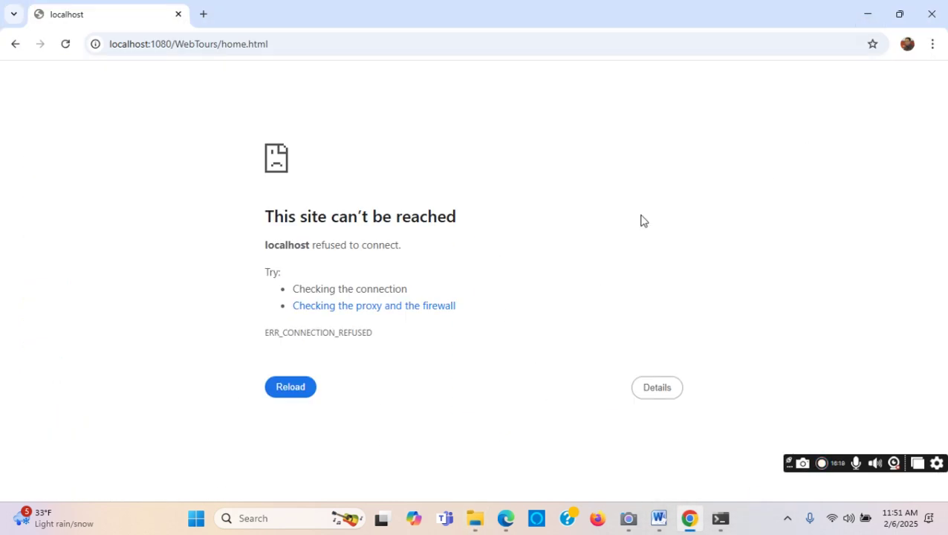
Reload the Web Tours home page successfully, then minimize the server console and Chrome
{"action": "left_click", "coordinate": [68, 48]}
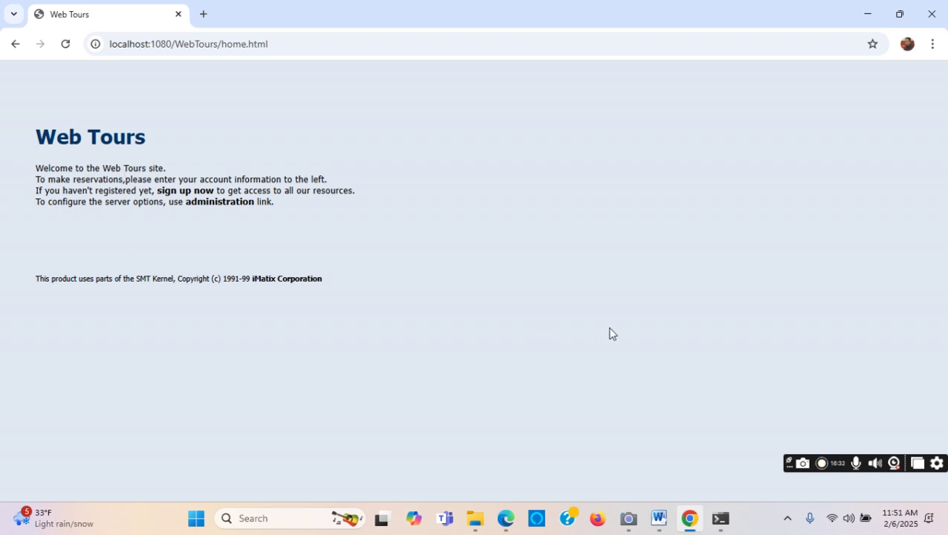
{"action": "left_click", "coordinate": [720, 518]}
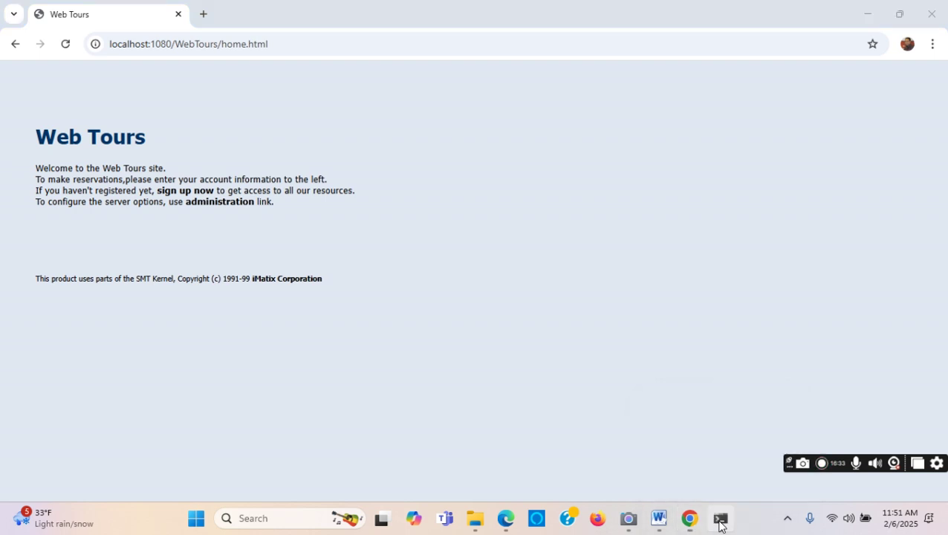
{"action": "left_click", "coordinate": [732, 51]}
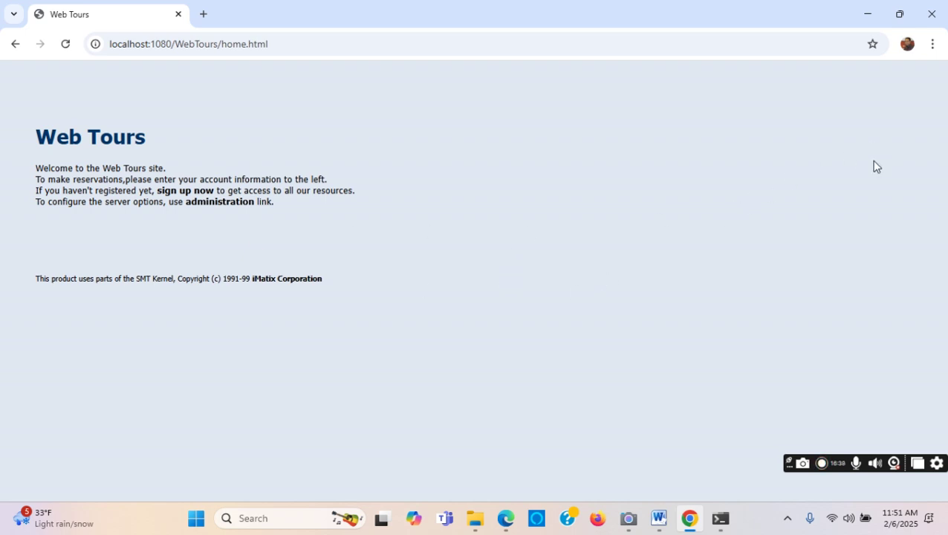
{"action": "left_click", "coordinate": [870, 14]}
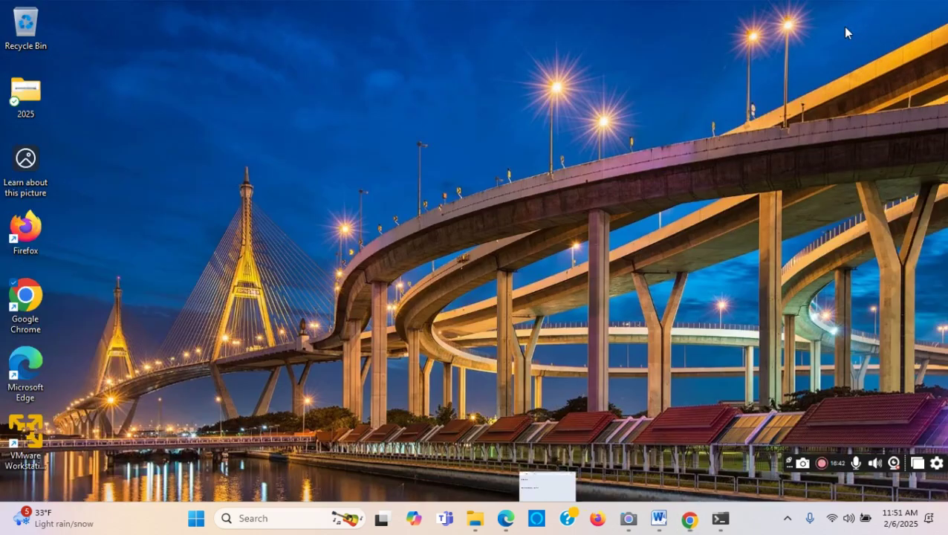
Close the Camera app from its taskbar menu, leaving the WebTours Word document minimized
{"action": "left_click", "coordinate": [660, 519]}
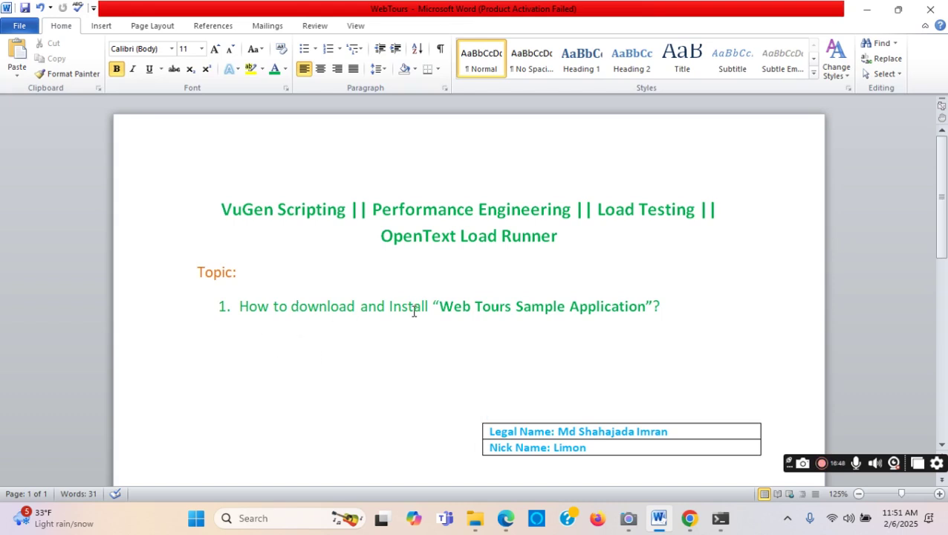
{"action": "left_click", "coordinate": [867, 10]}
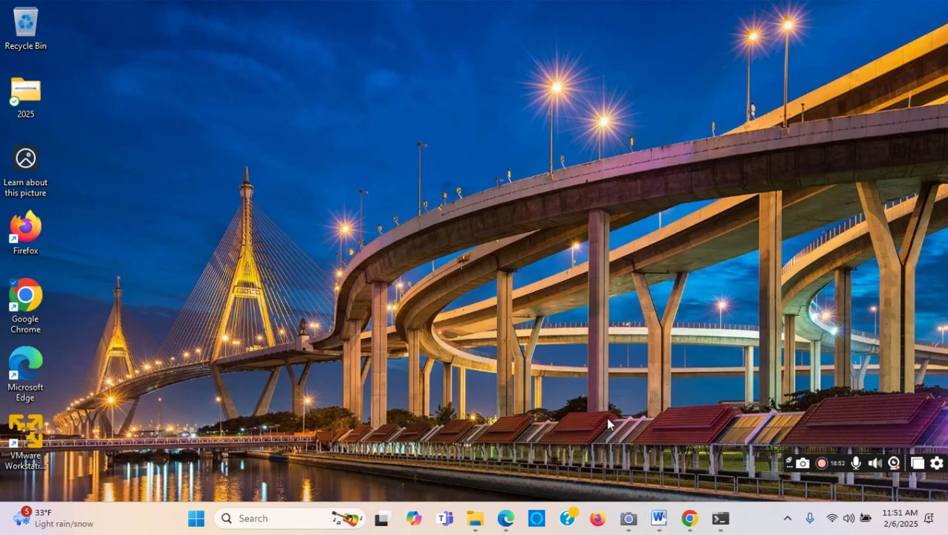
{"action": "left_click", "coordinate": [629, 518]}
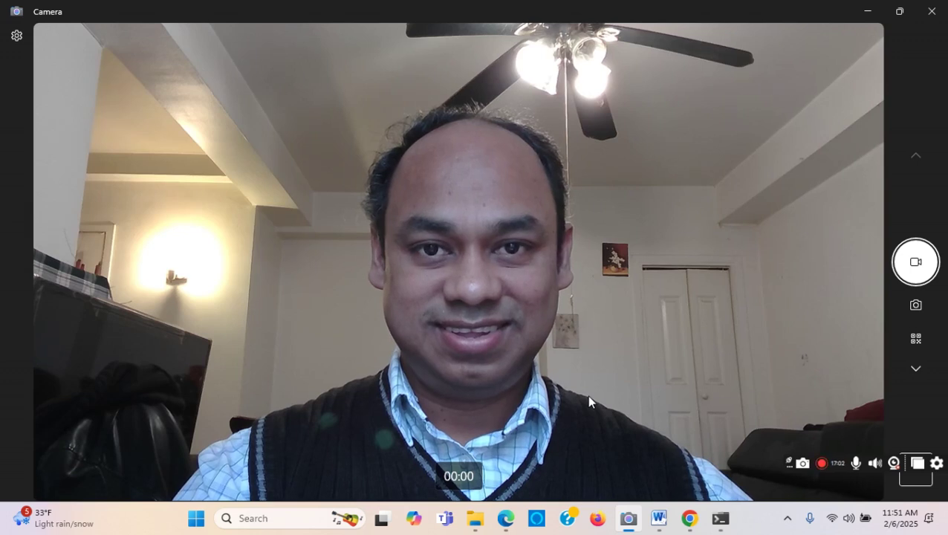
{"action": "left_click", "coordinate": [868, 12]}
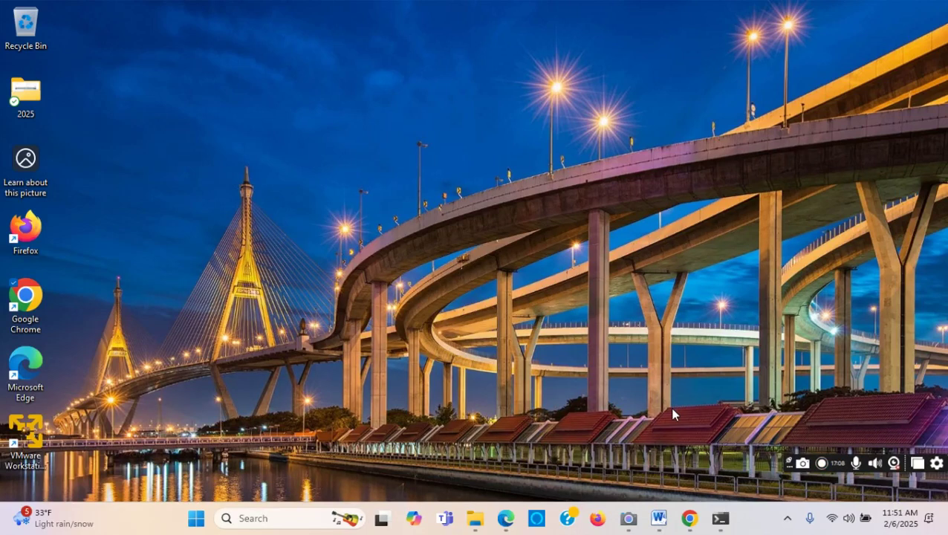
{"action": "right_click", "coordinate": [627, 527]}
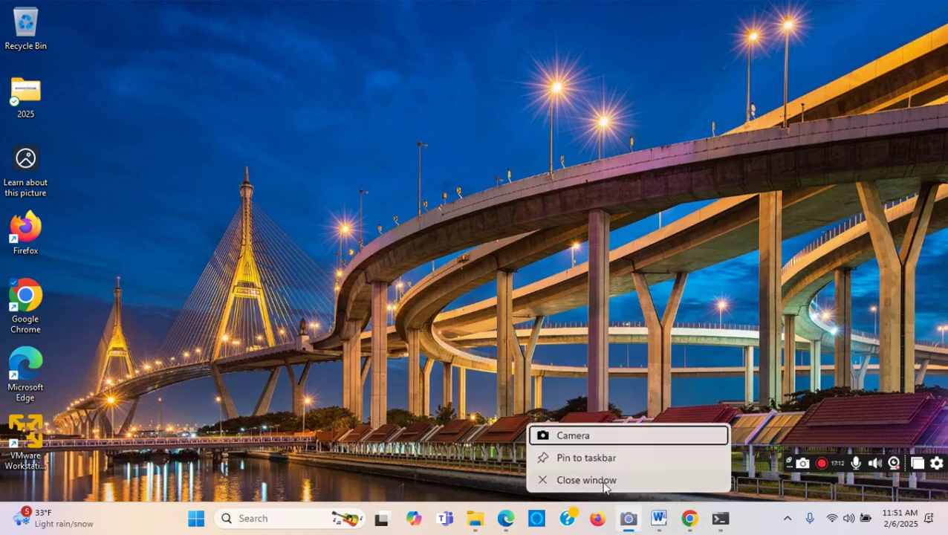
{"action": "left_click", "coordinate": [603, 482]}
Close the WebTours Word document and the server console, then restore the Web Tours page in Chrome
{"action": "left_click", "coordinate": [665, 526]}
{"action": "left_click", "coordinate": [931, 15]}
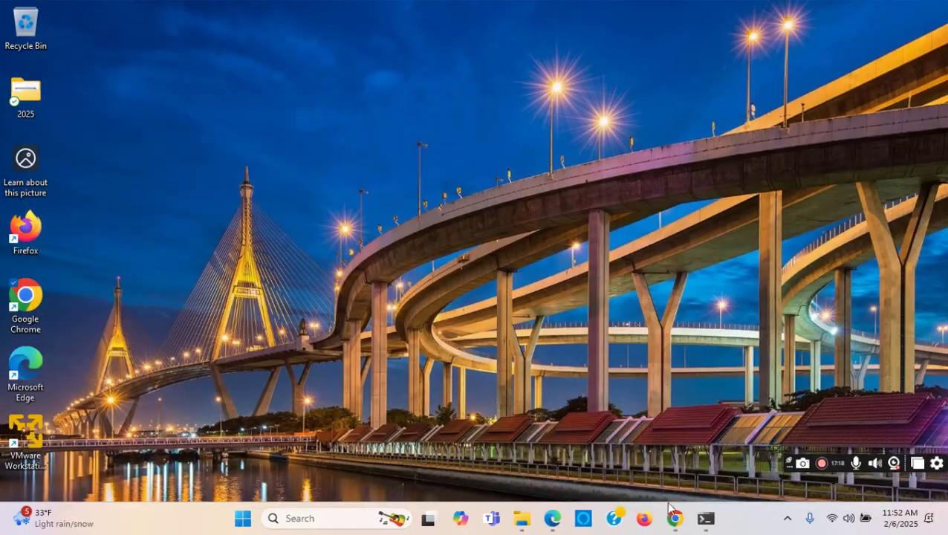
{"action": "mouse_move", "coordinate": [676, 527]}
{"action": "left_click", "coordinate": [704, 520]}
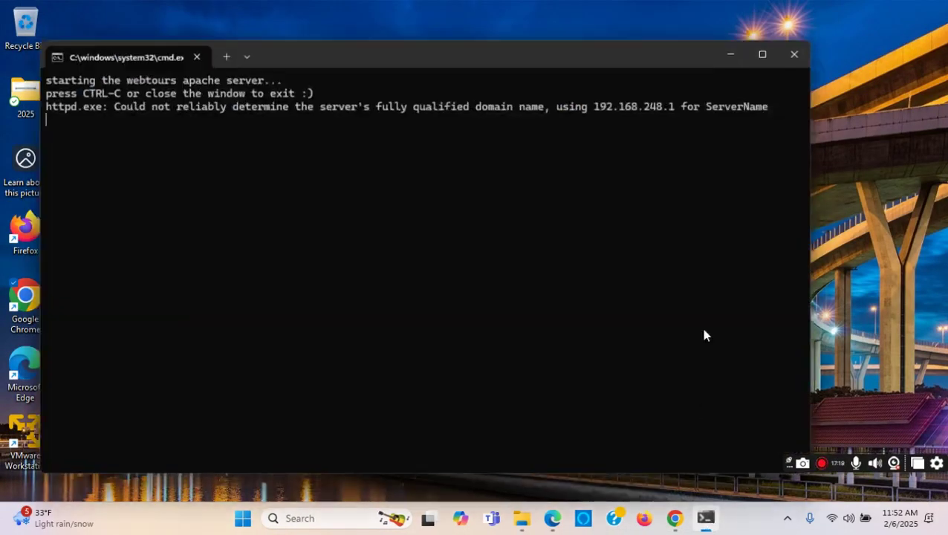
{"action": "left_click", "coordinate": [796, 52]}
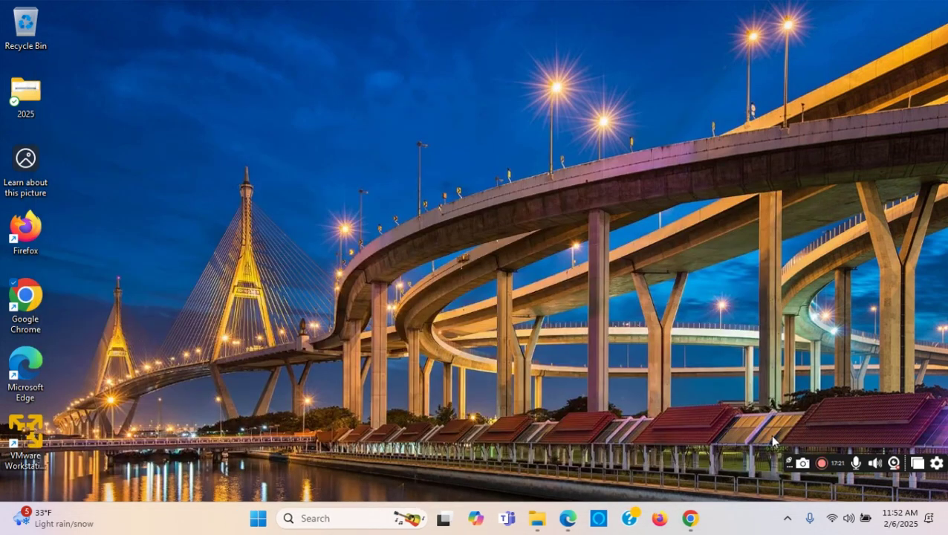
{"action": "left_click", "coordinate": [690, 519]}
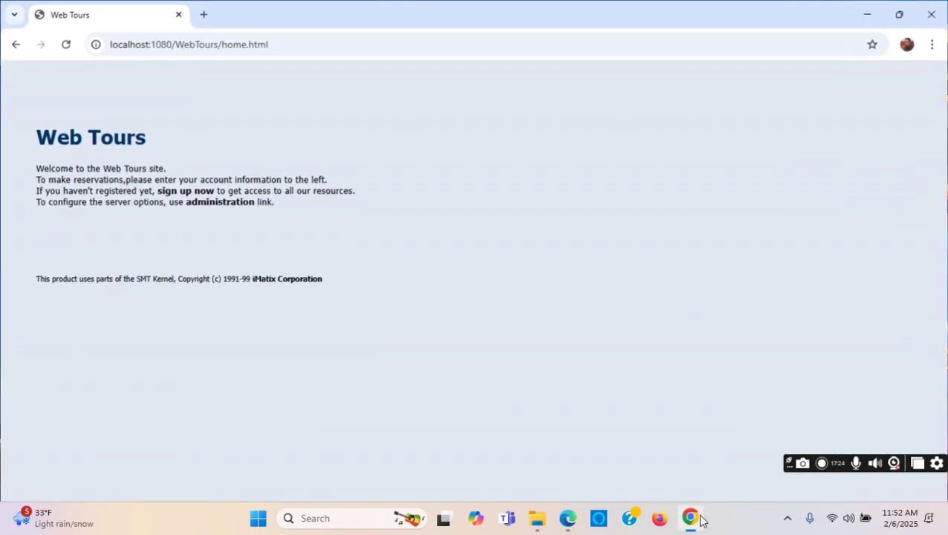
Close Chrome, view the Web Tours Sample Application marketplace page, then close Edge
{"action": "left_click", "coordinate": [932, 13]}
{"action": "left_click", "coordinate": [585, 521]}
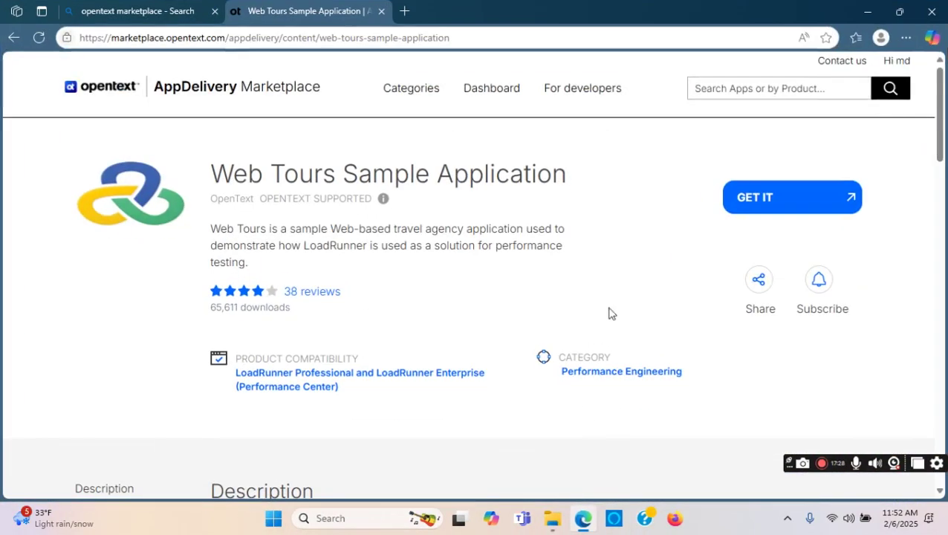
{"action": "left_click", "coordinate": [891, 64]}
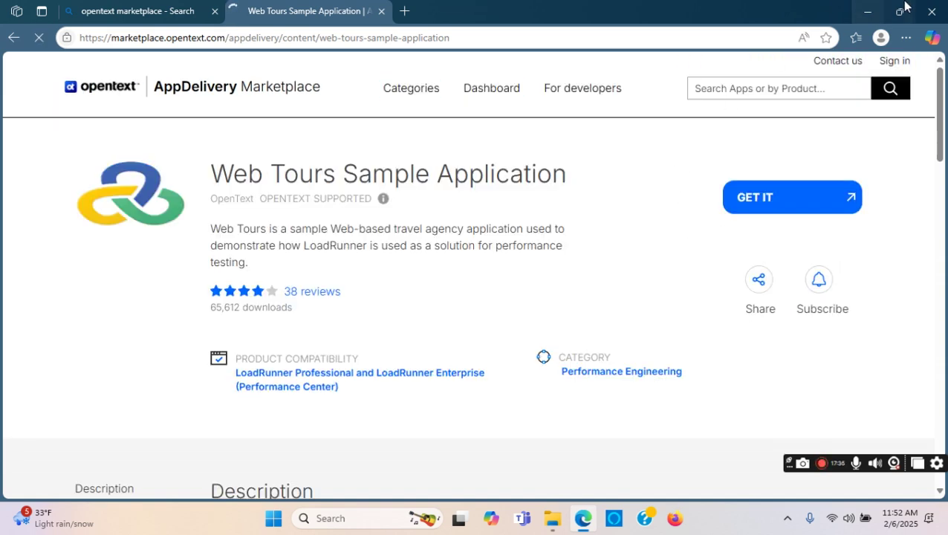
{"action": "left_click", "coordinate": [932, 13]}
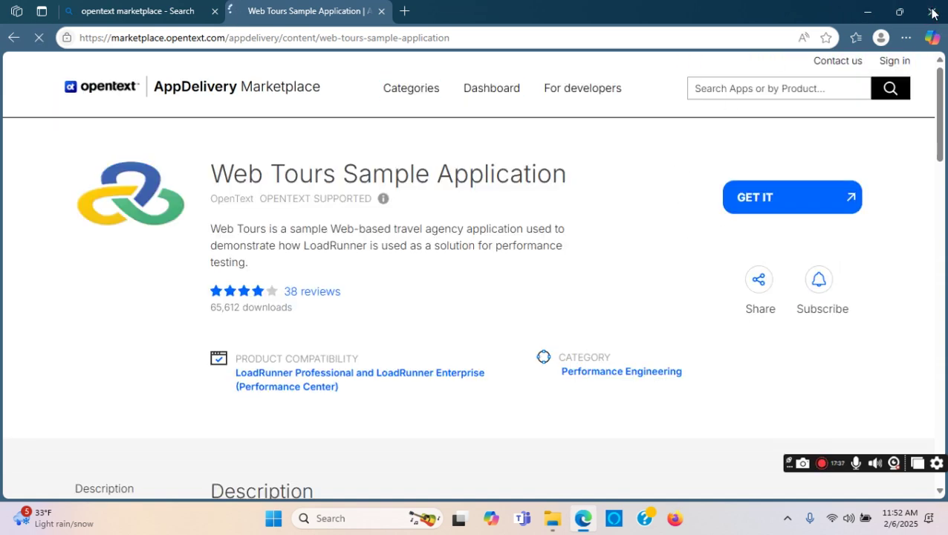